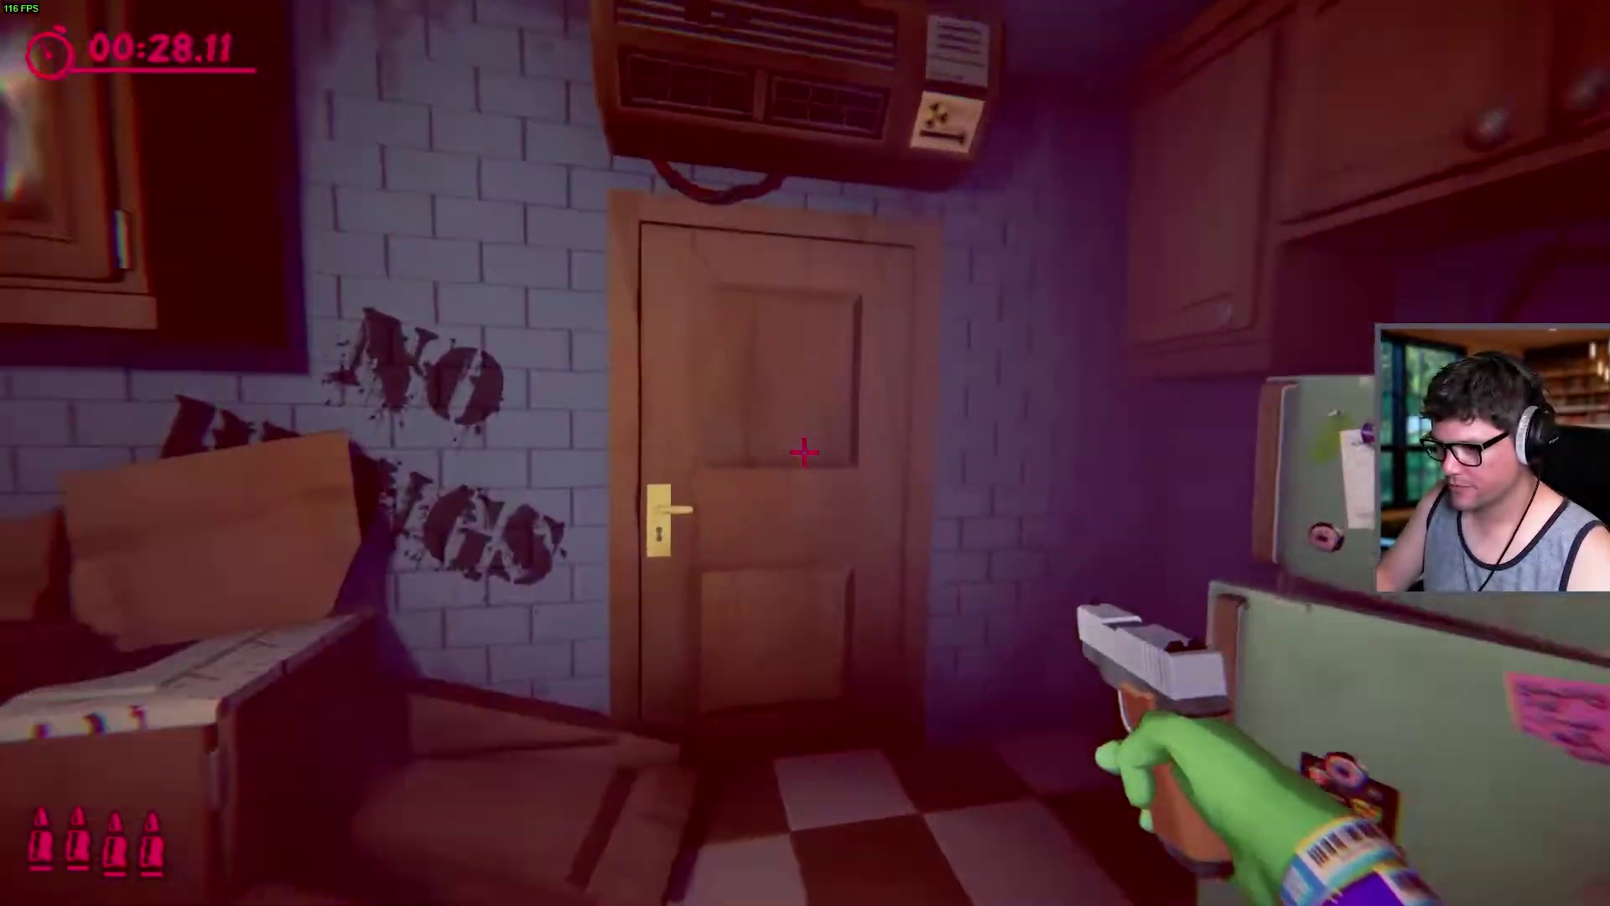
# Step: In the game, kick open the kitchen door, shoot the enemies beyond, then step back
pyautogui.rightClick(805, 453)
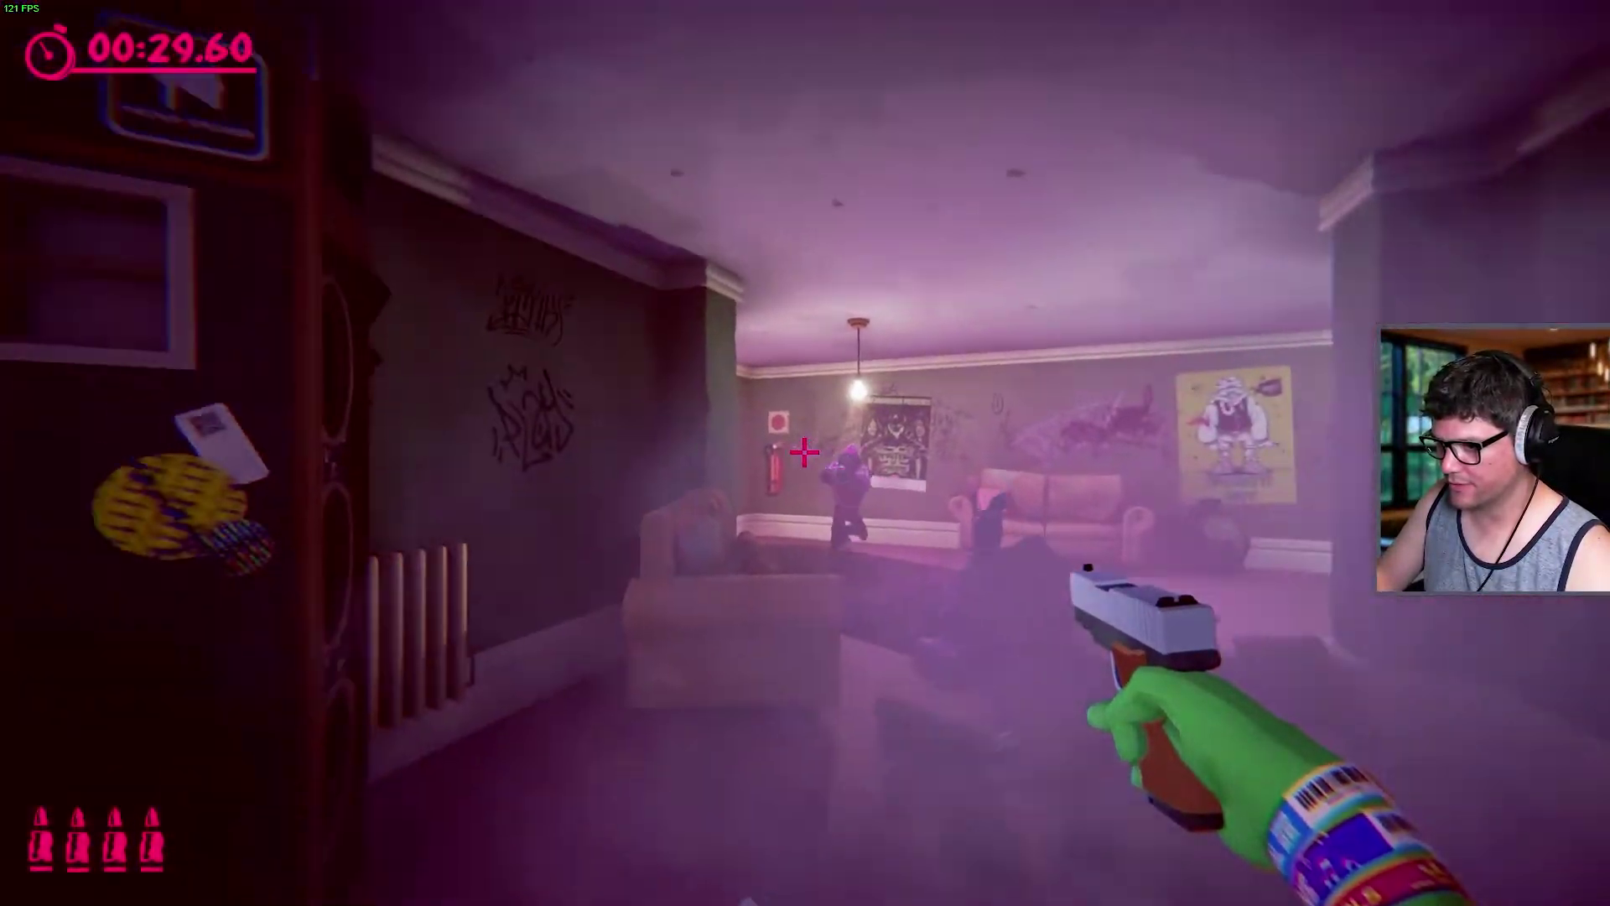
pyautogui.click(805, 453)
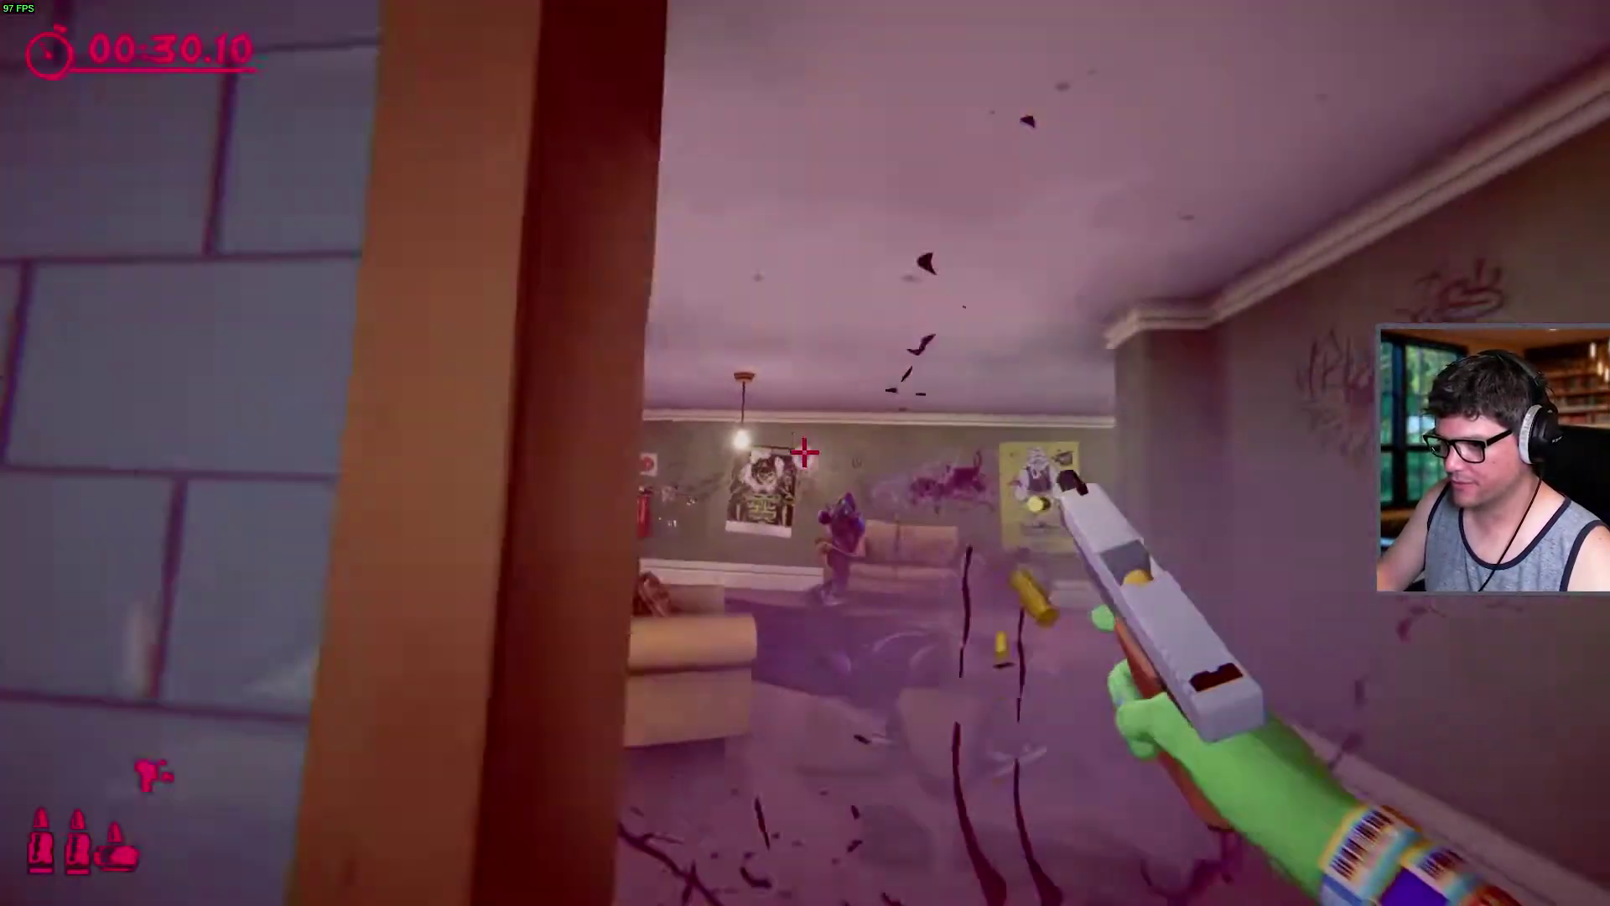
pyautogui.click(805, 453)
pyautogui.click(805, 452)
pyautogui.press('s')
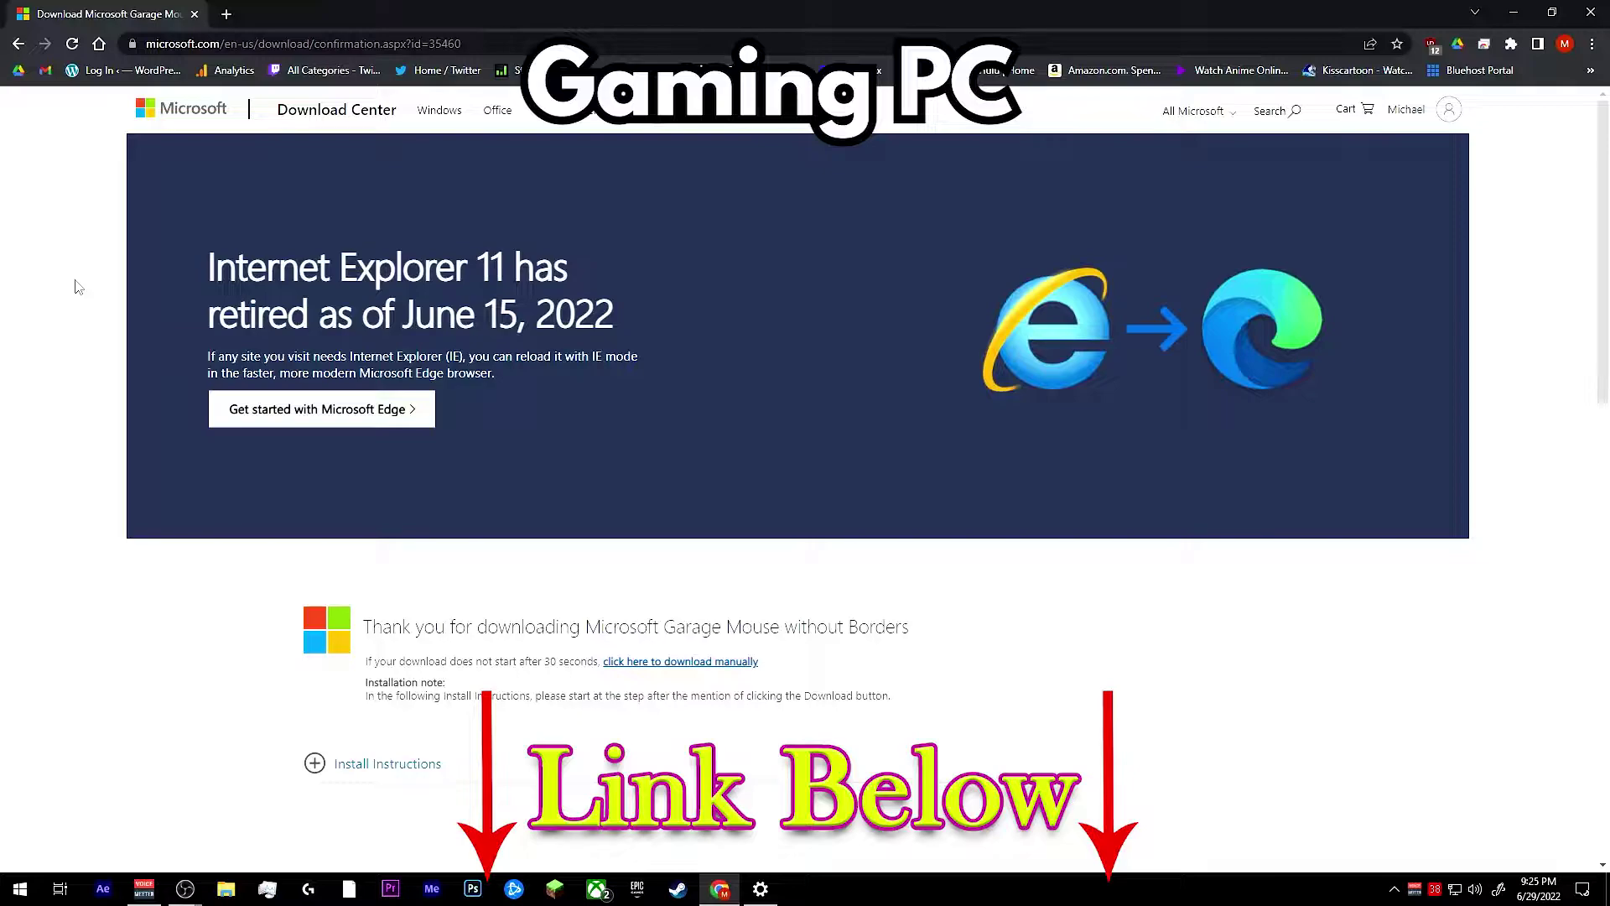
# Step: Manually download the MouseWithoutBordersSetup .msi installer and open it from the download bar
pyautogui.scroll(-1, 643, 550)
pyautogui.click(709, 552)
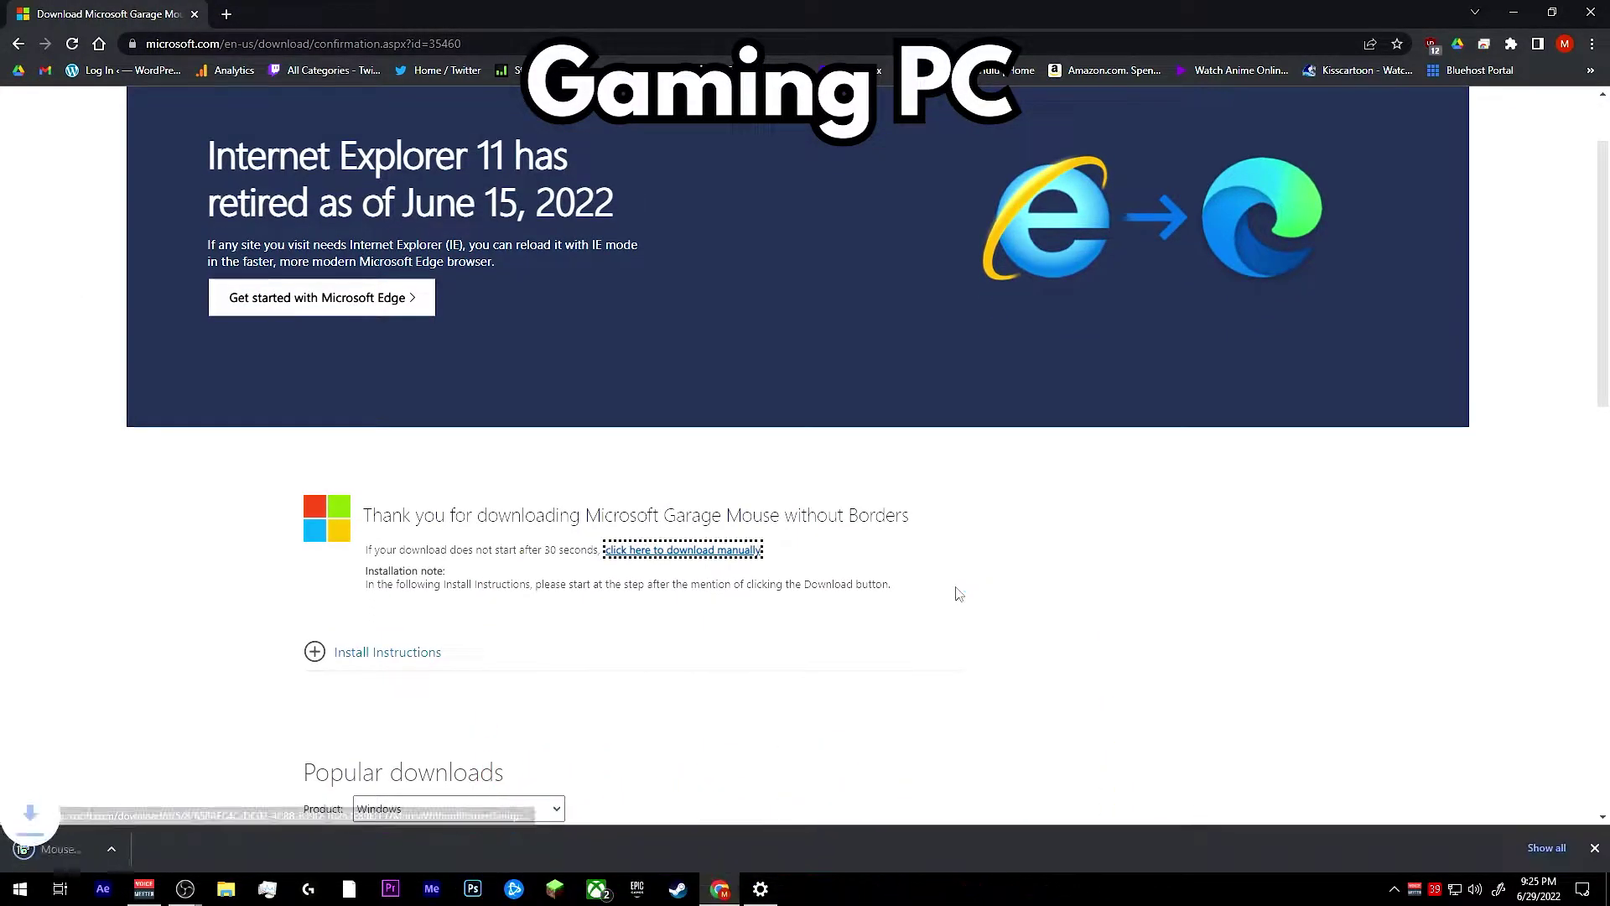
pyautogui.click(92, 849)
# Step: Run the installer on the gaming PC, accept the licence, install, and answer NO to 'Let's get started'
pyautogui.doubleClick(576, 9)
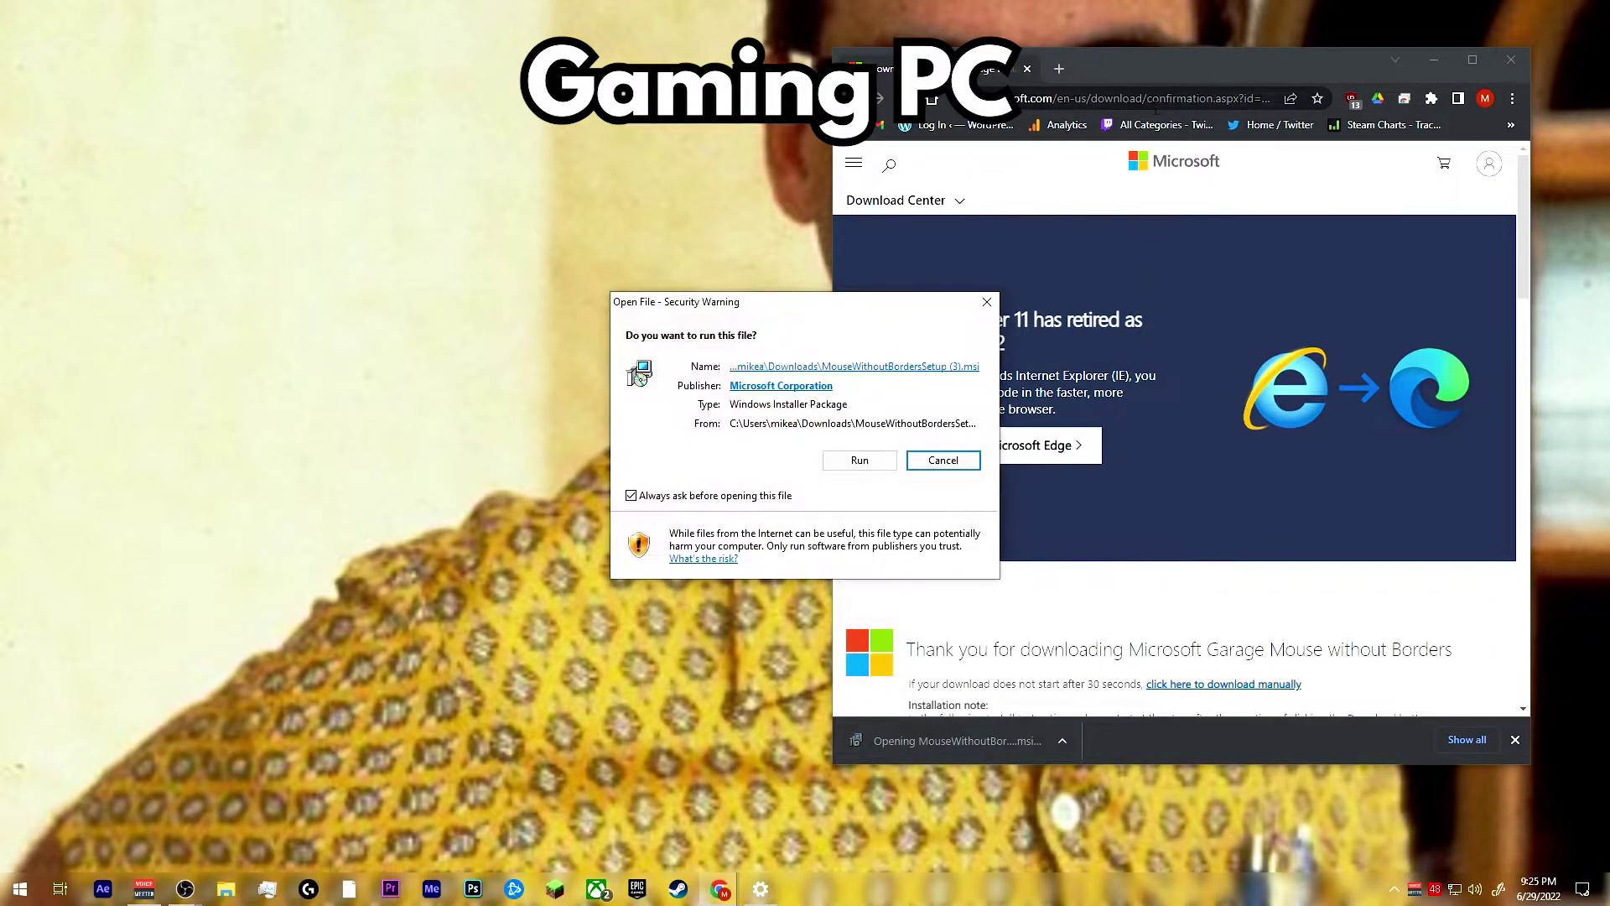
pyautogui.click(859, 459)
pyautogui.click(1434, 60)
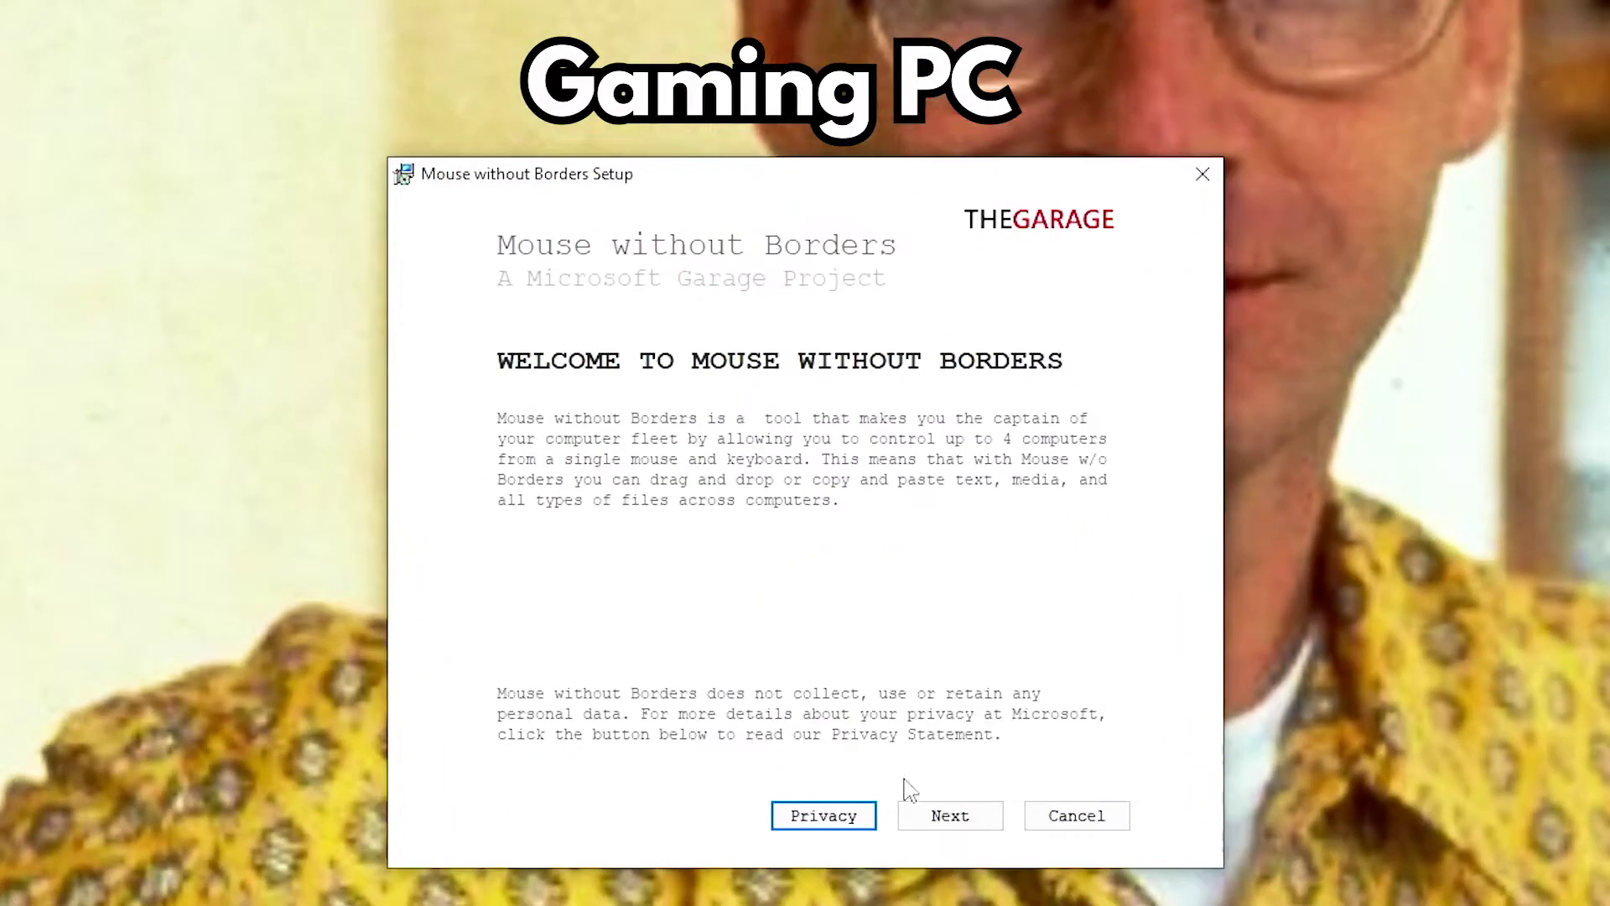
pyautogui.click(889, 624)
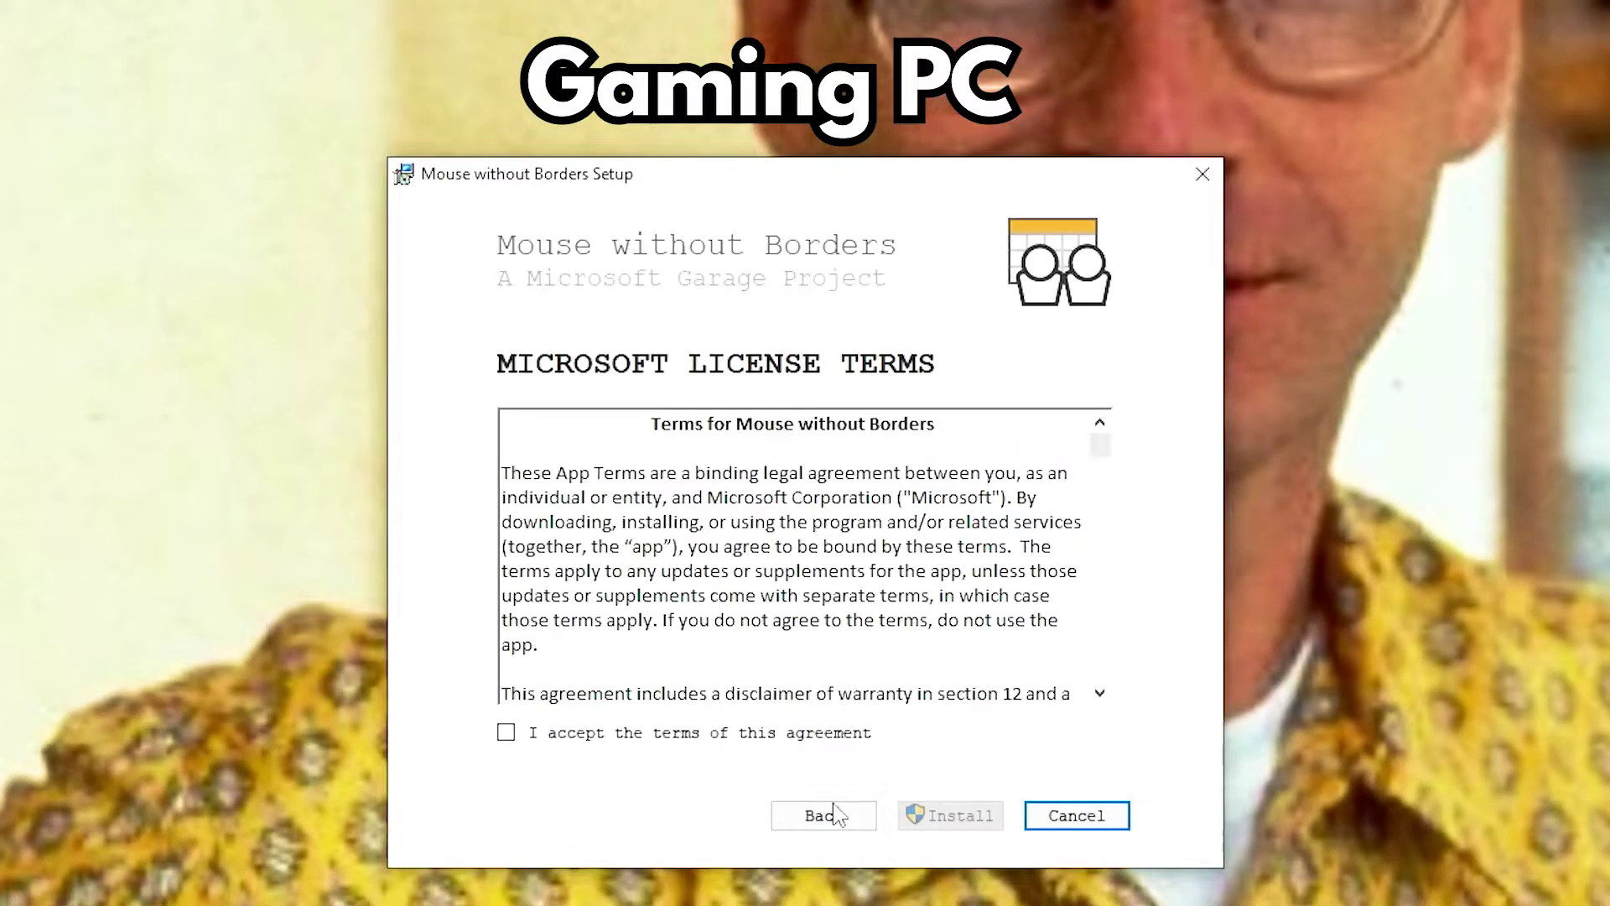
pyautogui.click(676, 738)
pyautogui.click(946, 818)
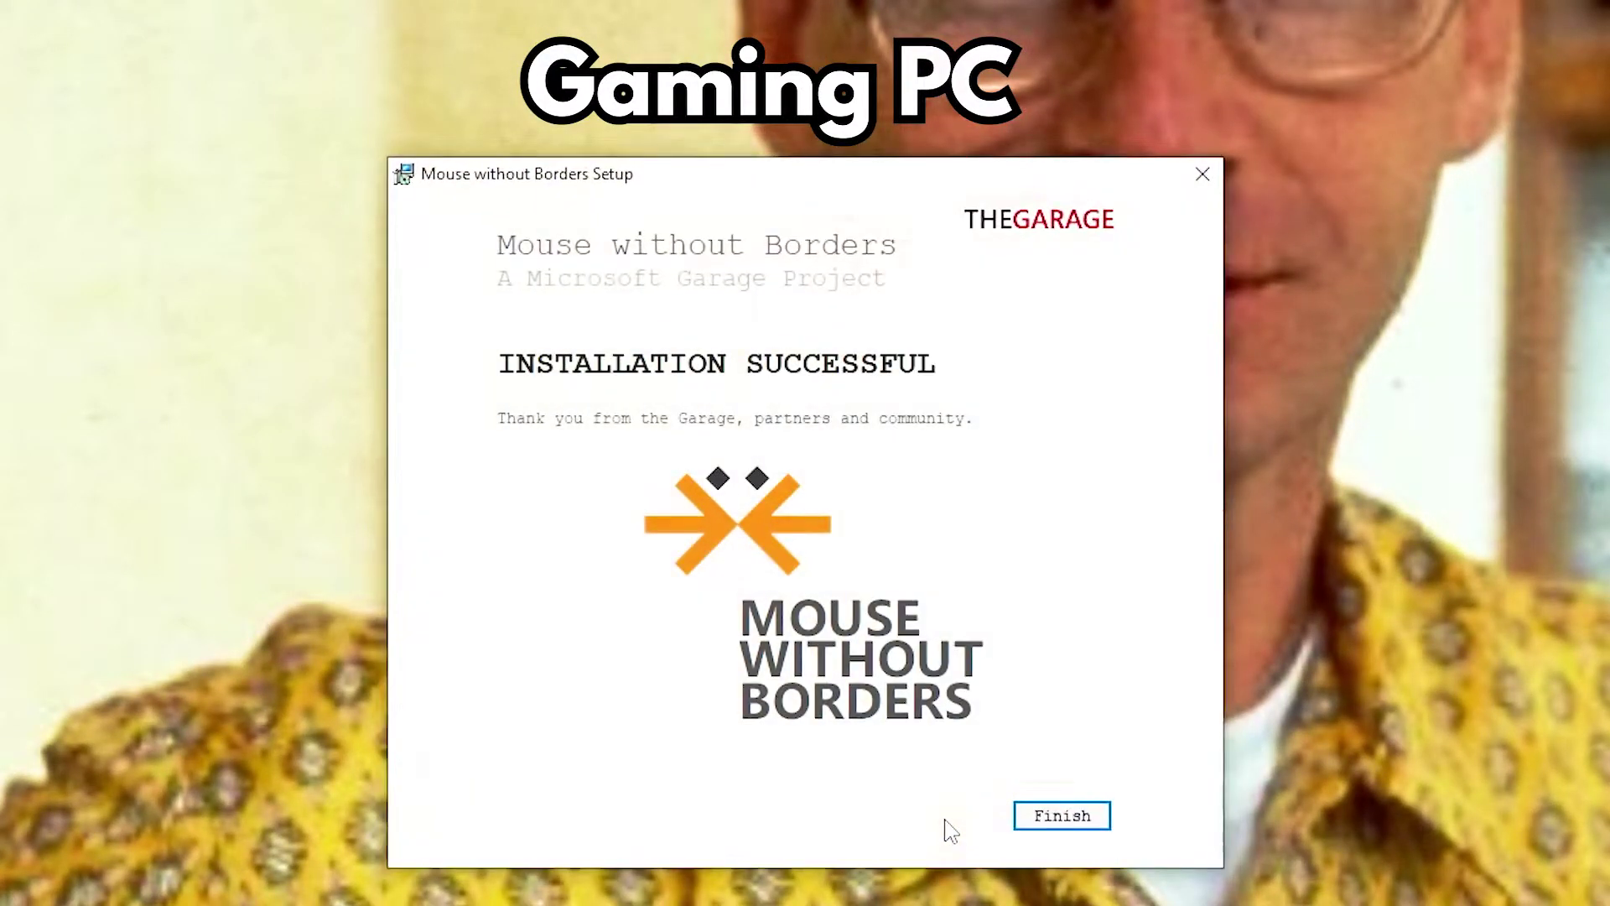
pyautogui.click(1065, 812)
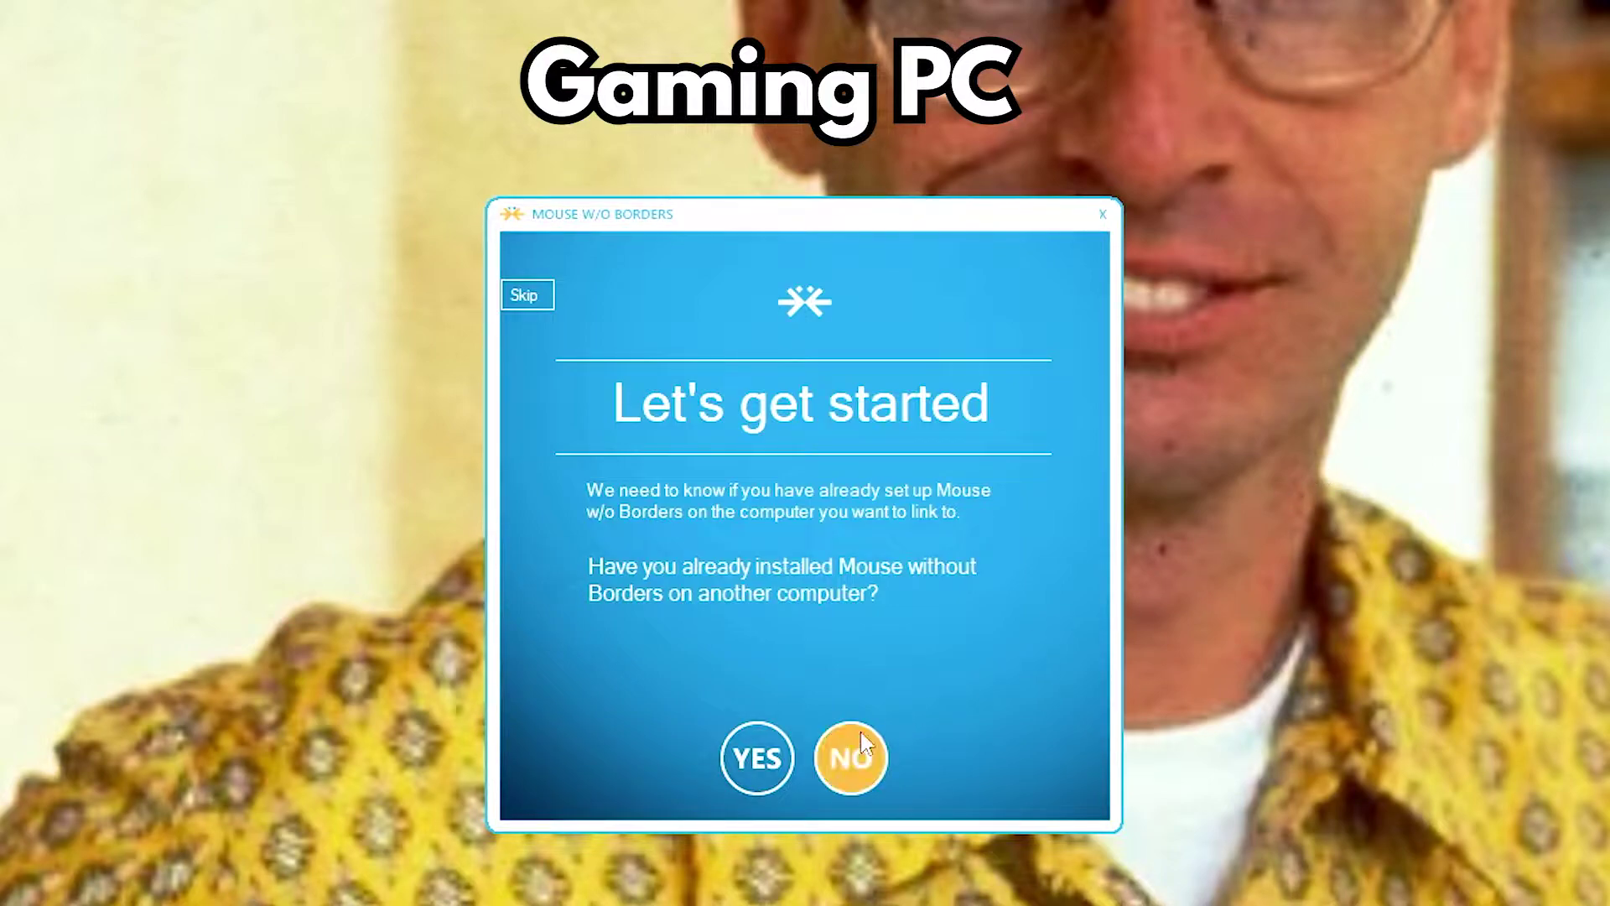
pyautogui.click(853, 759)
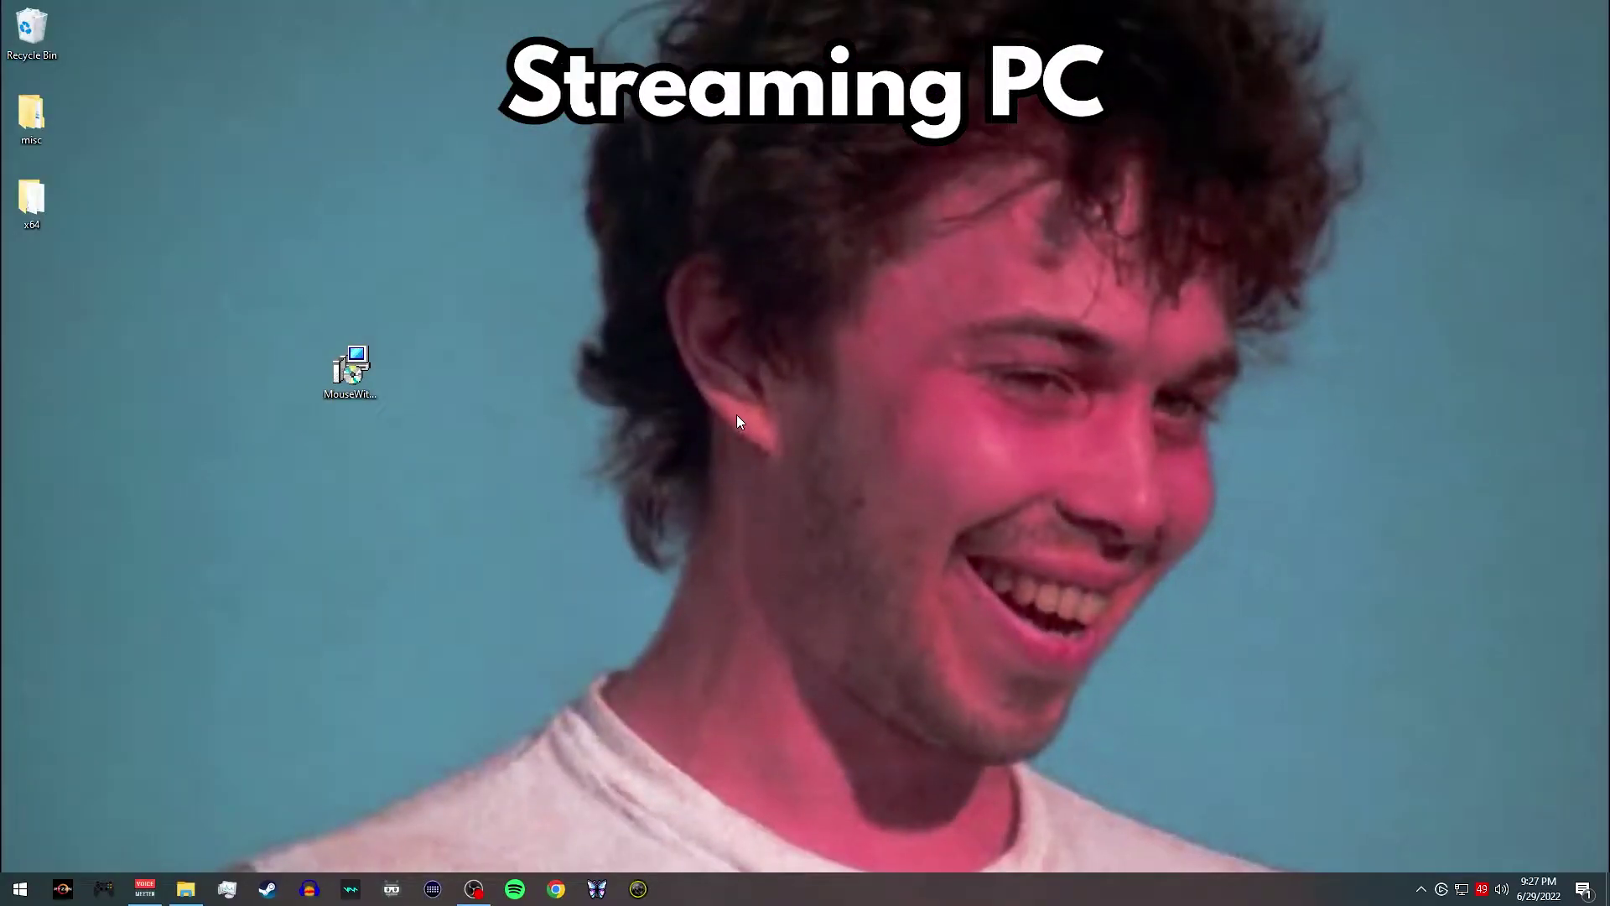
# Step: Run the desktop .msi on the streaming PC, accept the licence terms, install and finish
pyautogui.click(369, 368)
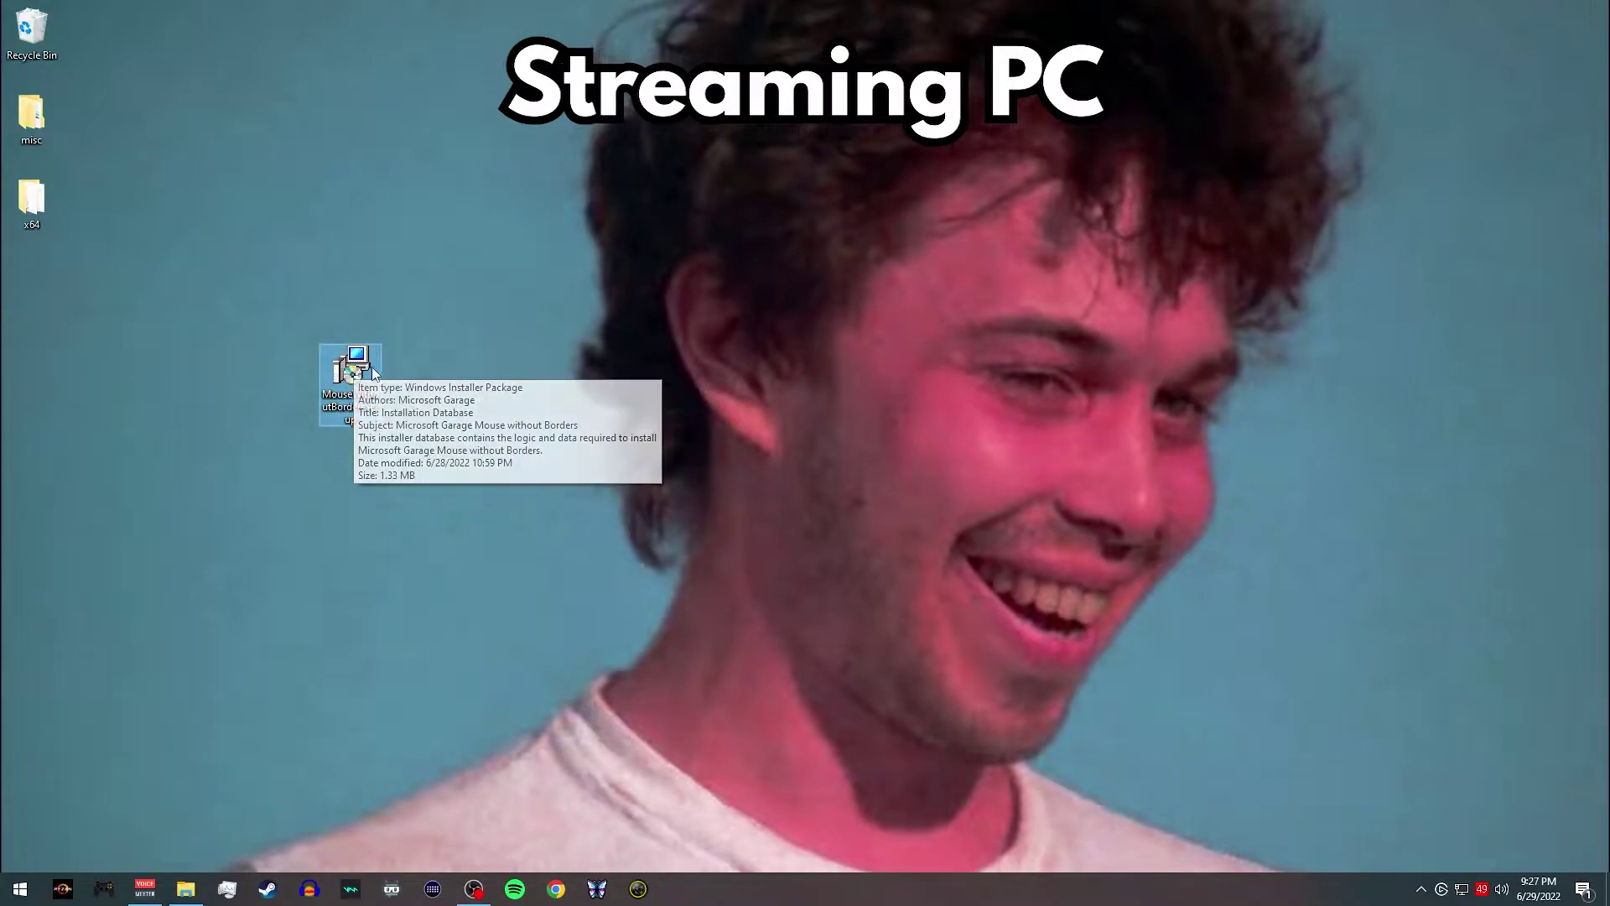
pyautogui.doubleClick(370, 366)
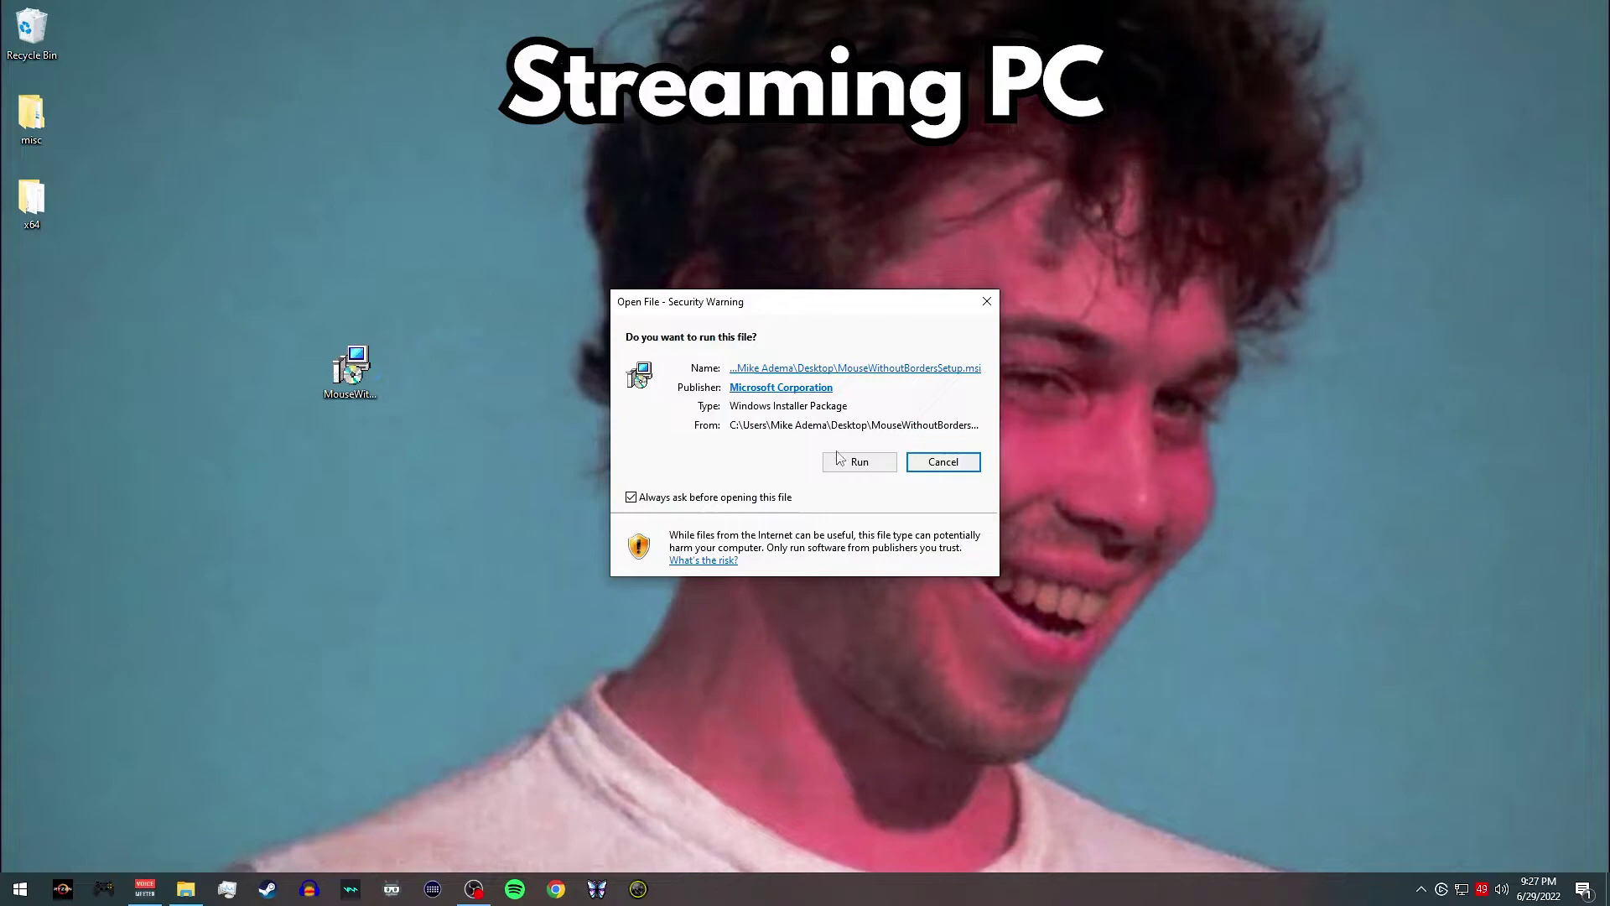
pyautogui.click(841, 459)
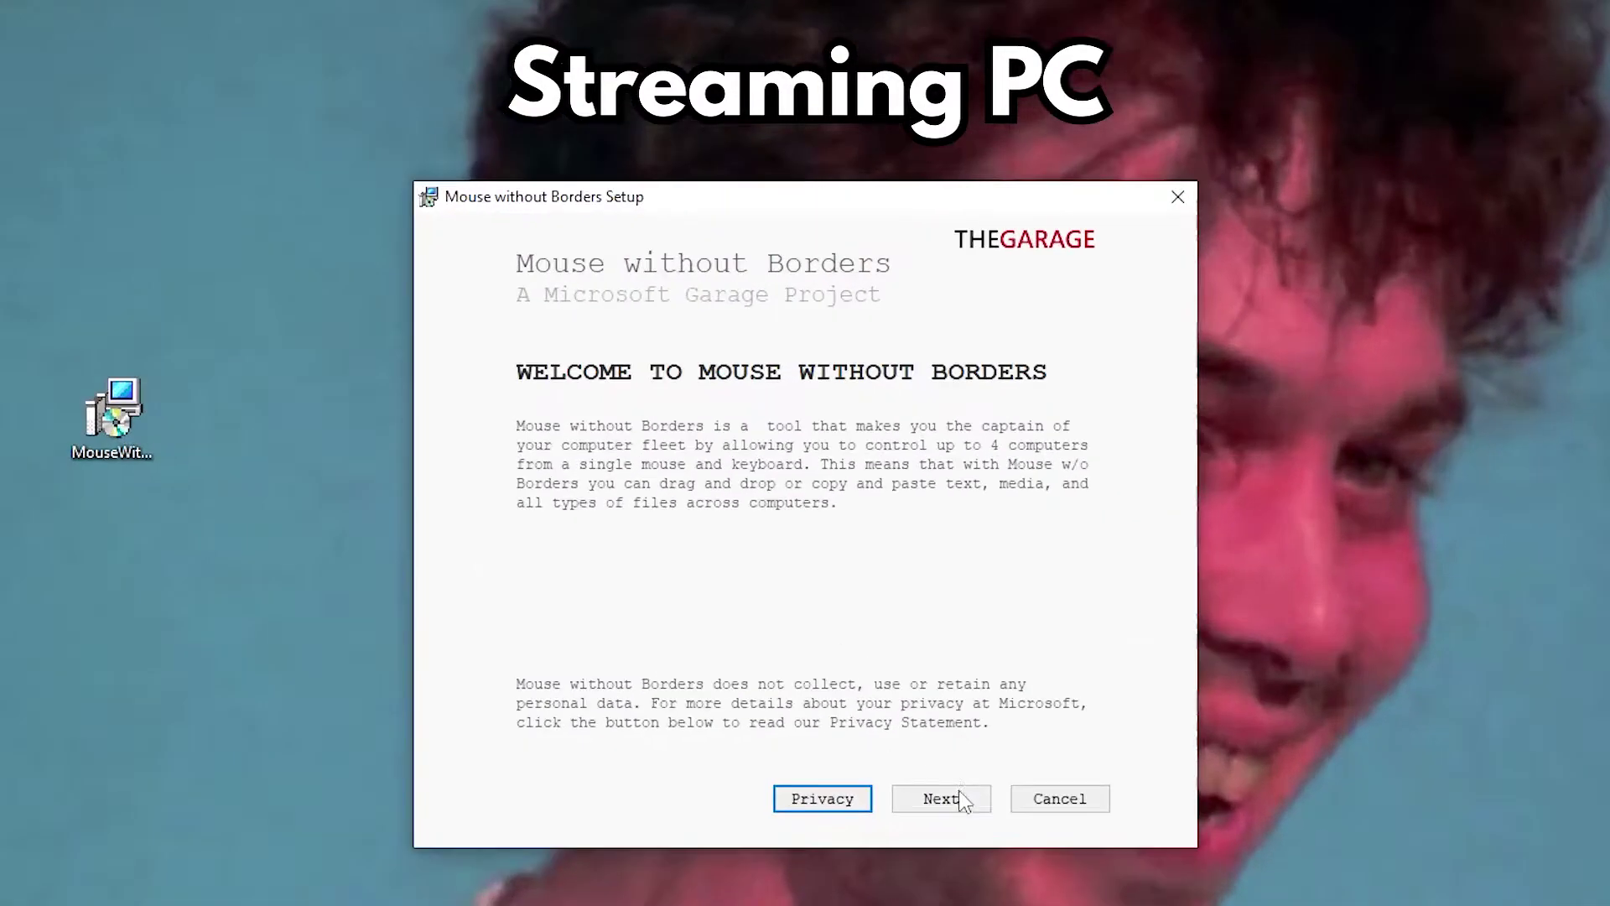
pyautogui.click(894, 622)
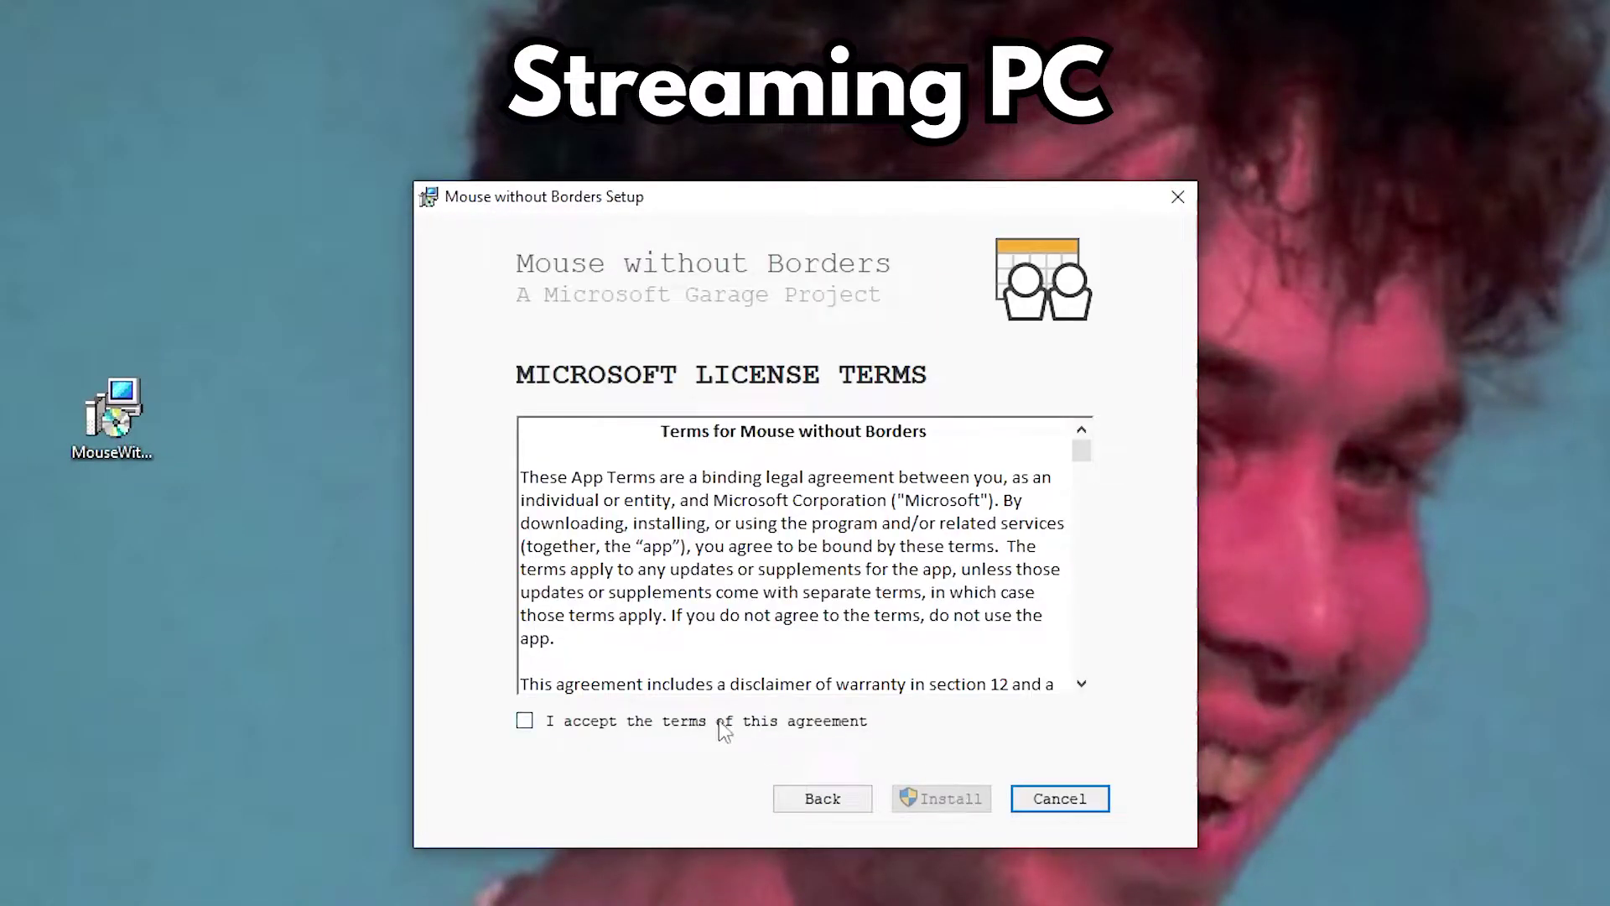
pyautogui.click(725, 729)
pyautogui.click(953, 798)
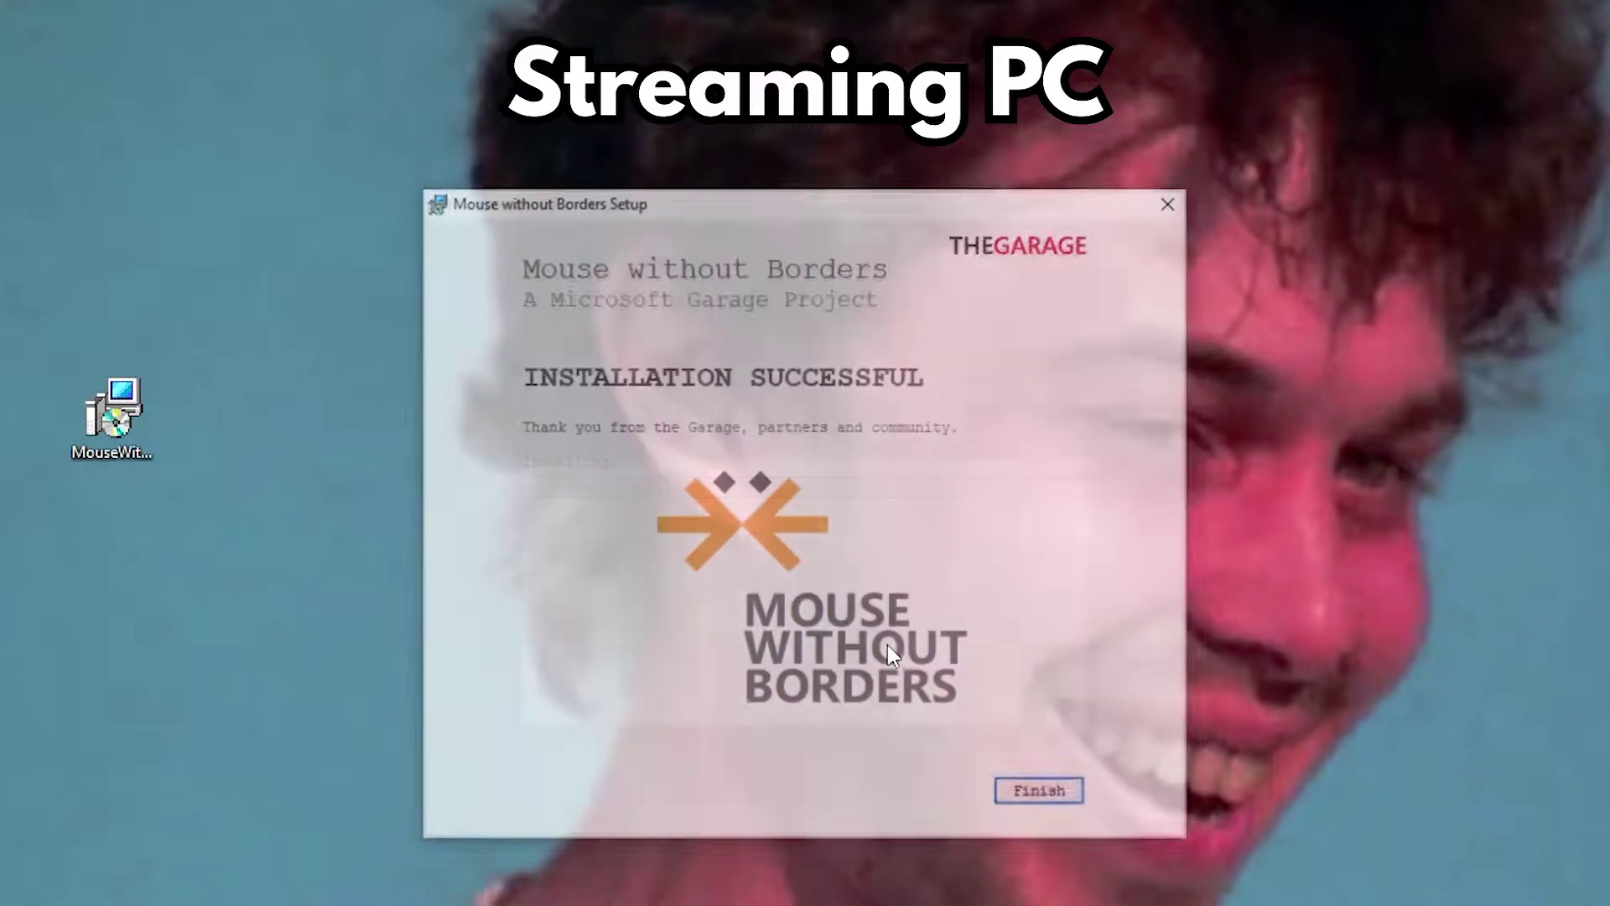
pyautogui.click(1040, 792)
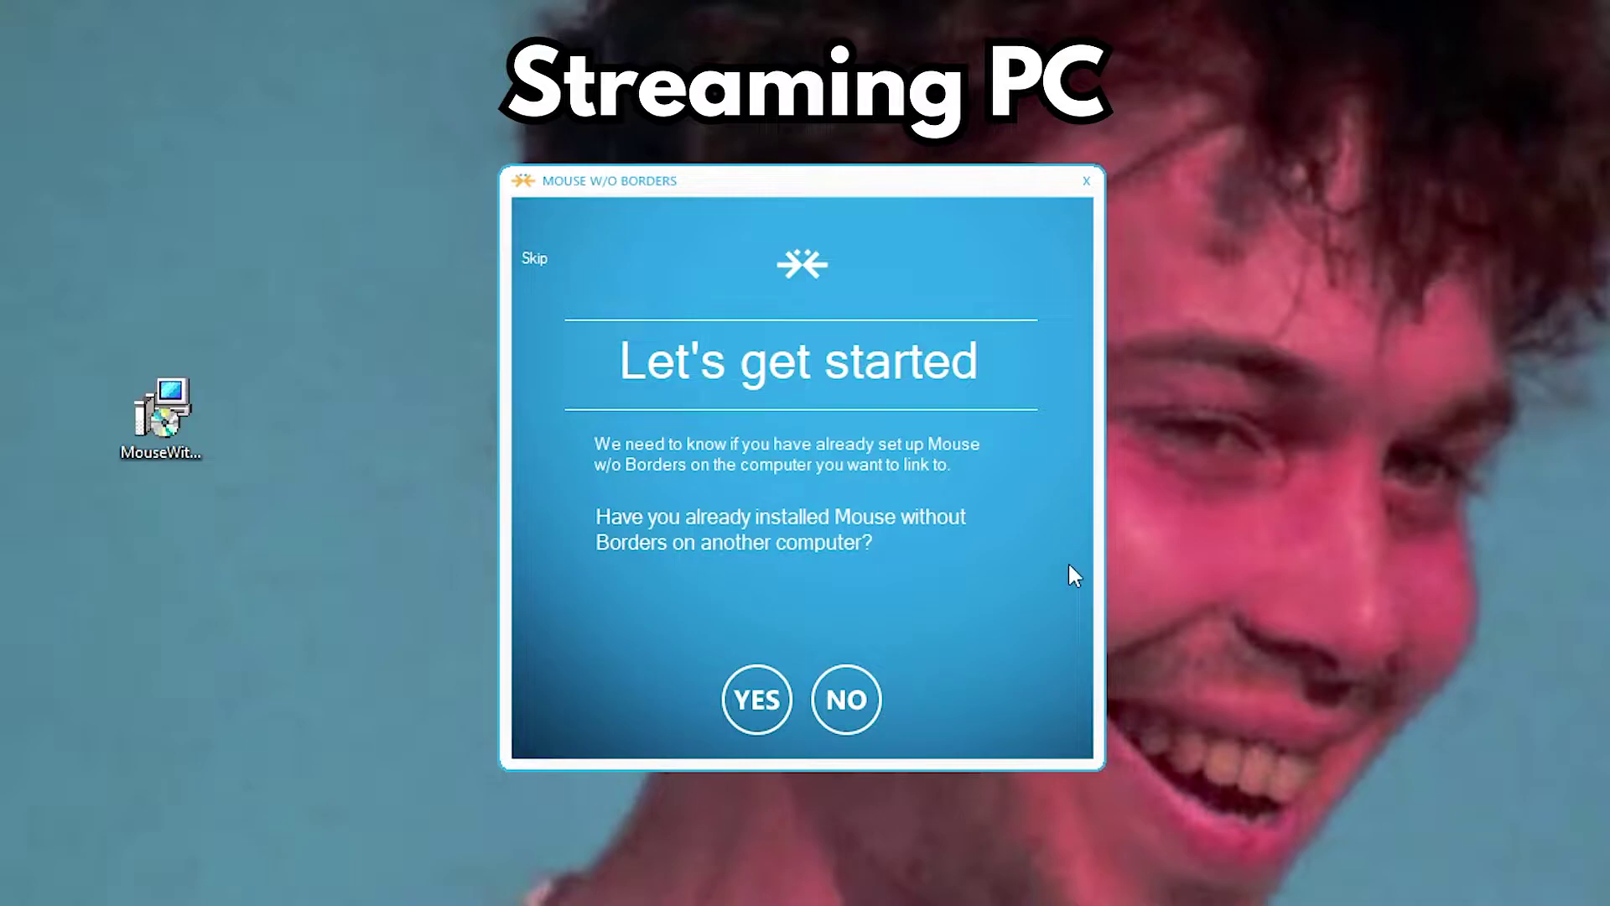
# Step: Answer YES, enter the gaming PC's security code and computer name, and link the computers
pyautogui.click(757, 700)
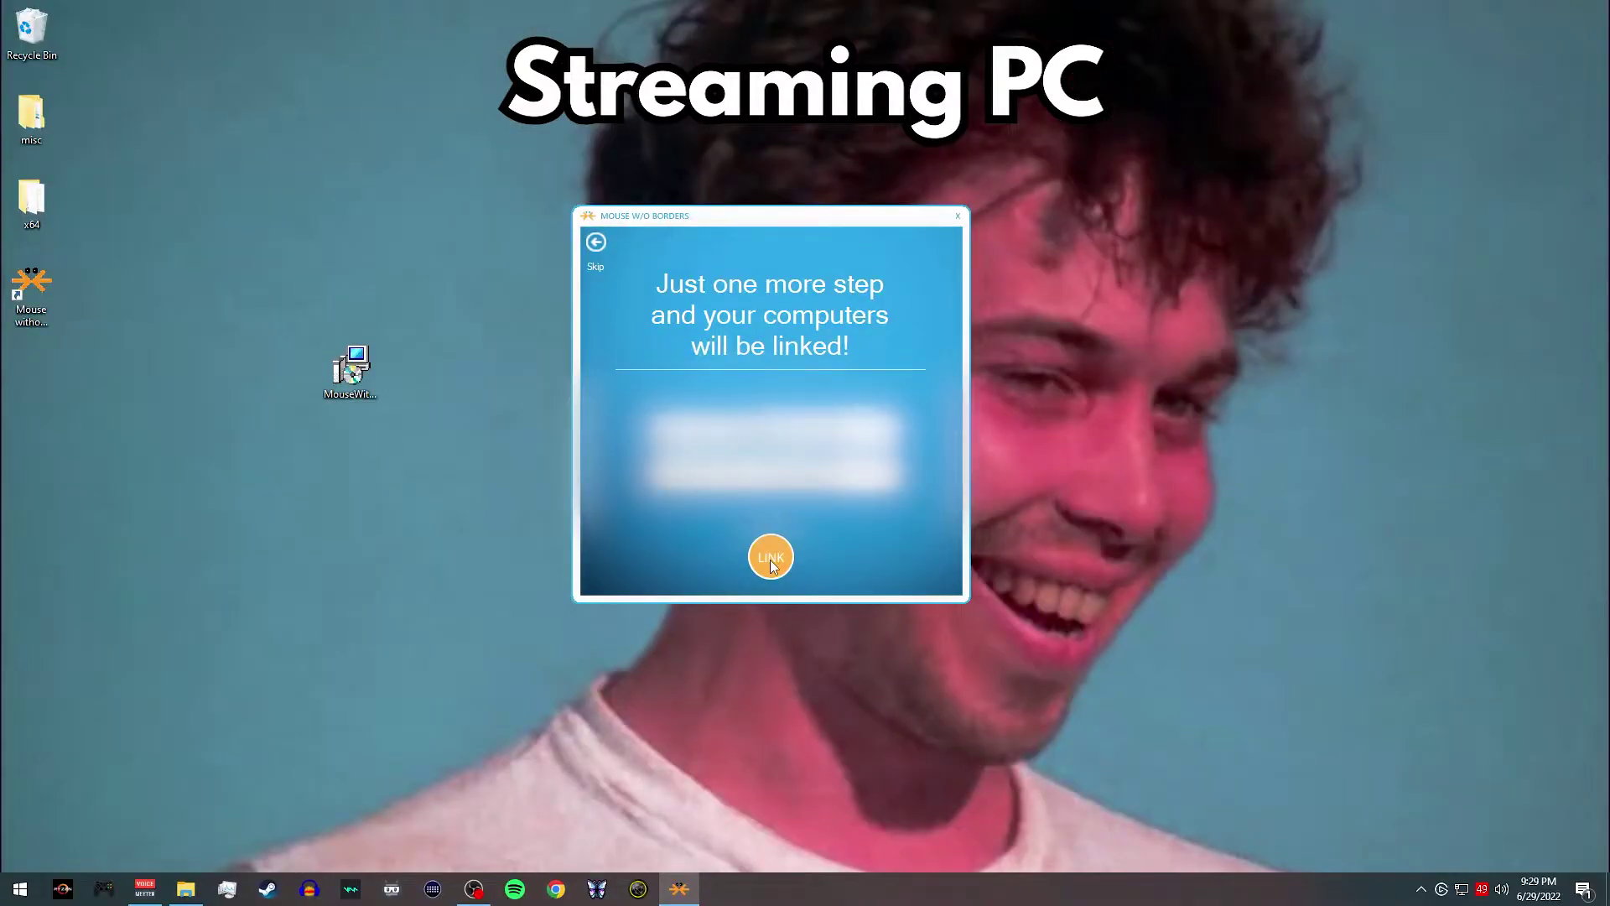
pyautogui.click(771, 558)
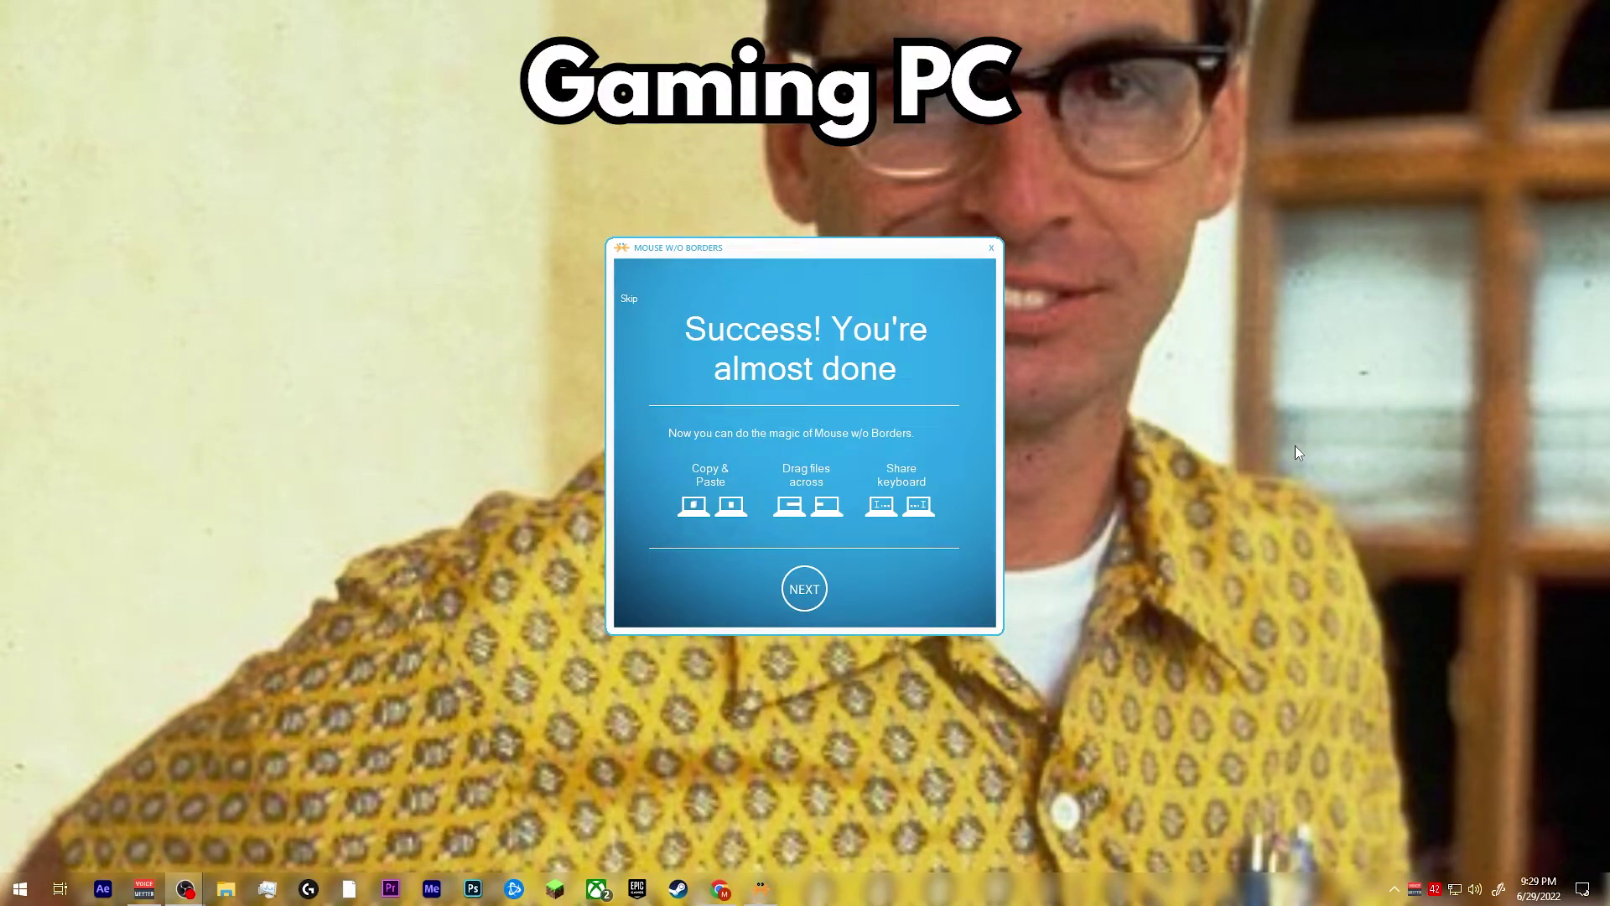
# Step: Finish the setup wizard and apply the connection settings
pyautogui.click(805, 590)
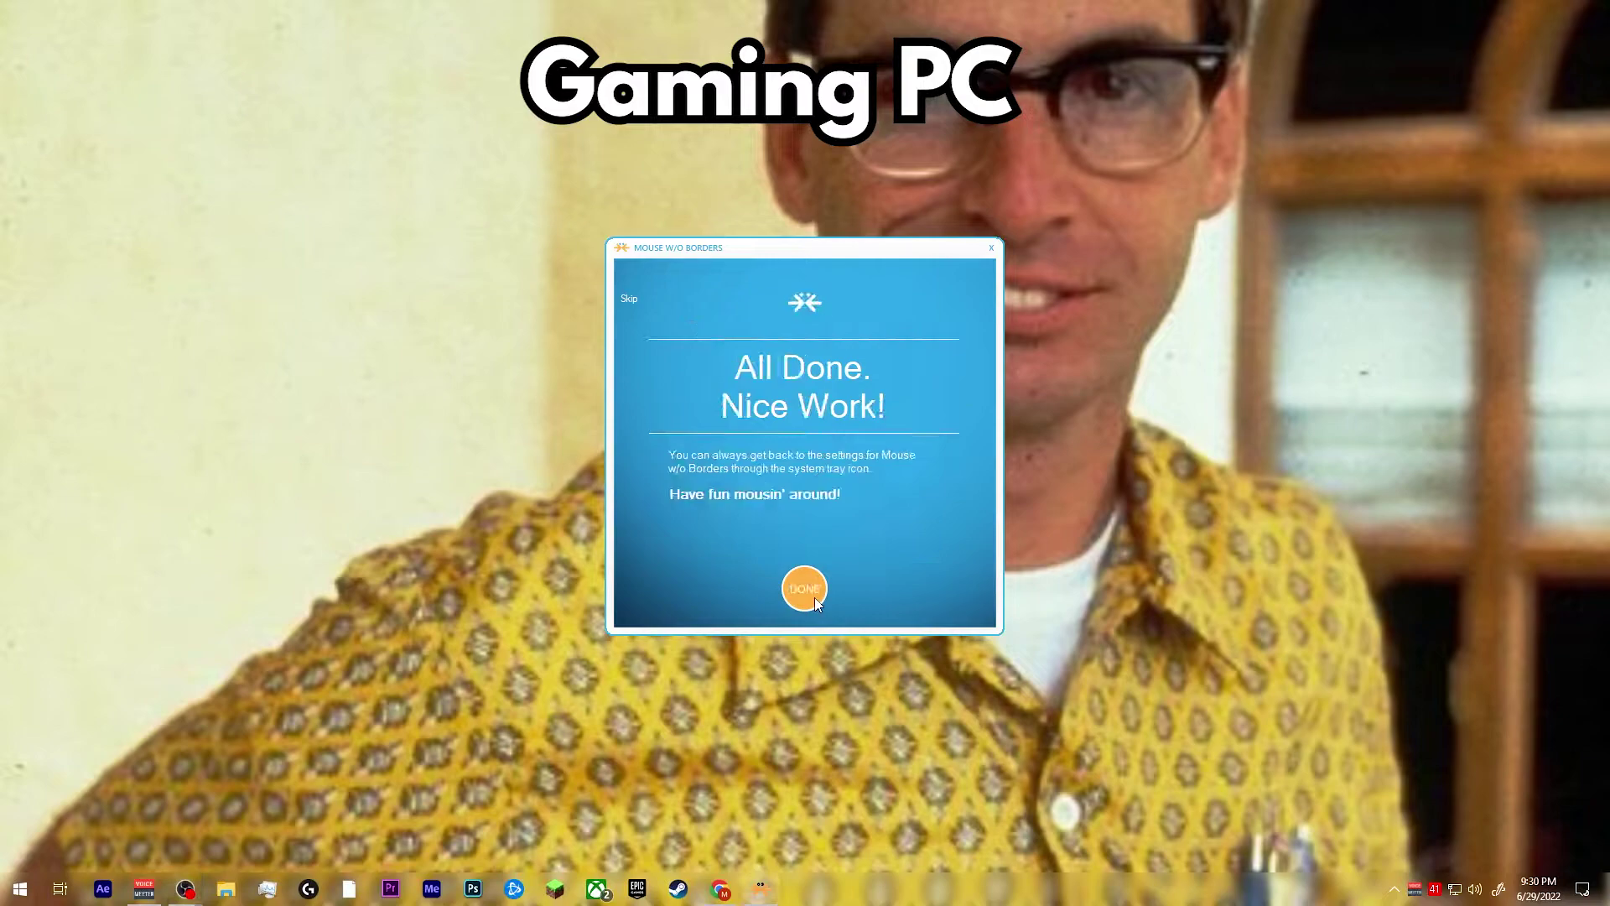
pyautogui.click(805, 590)
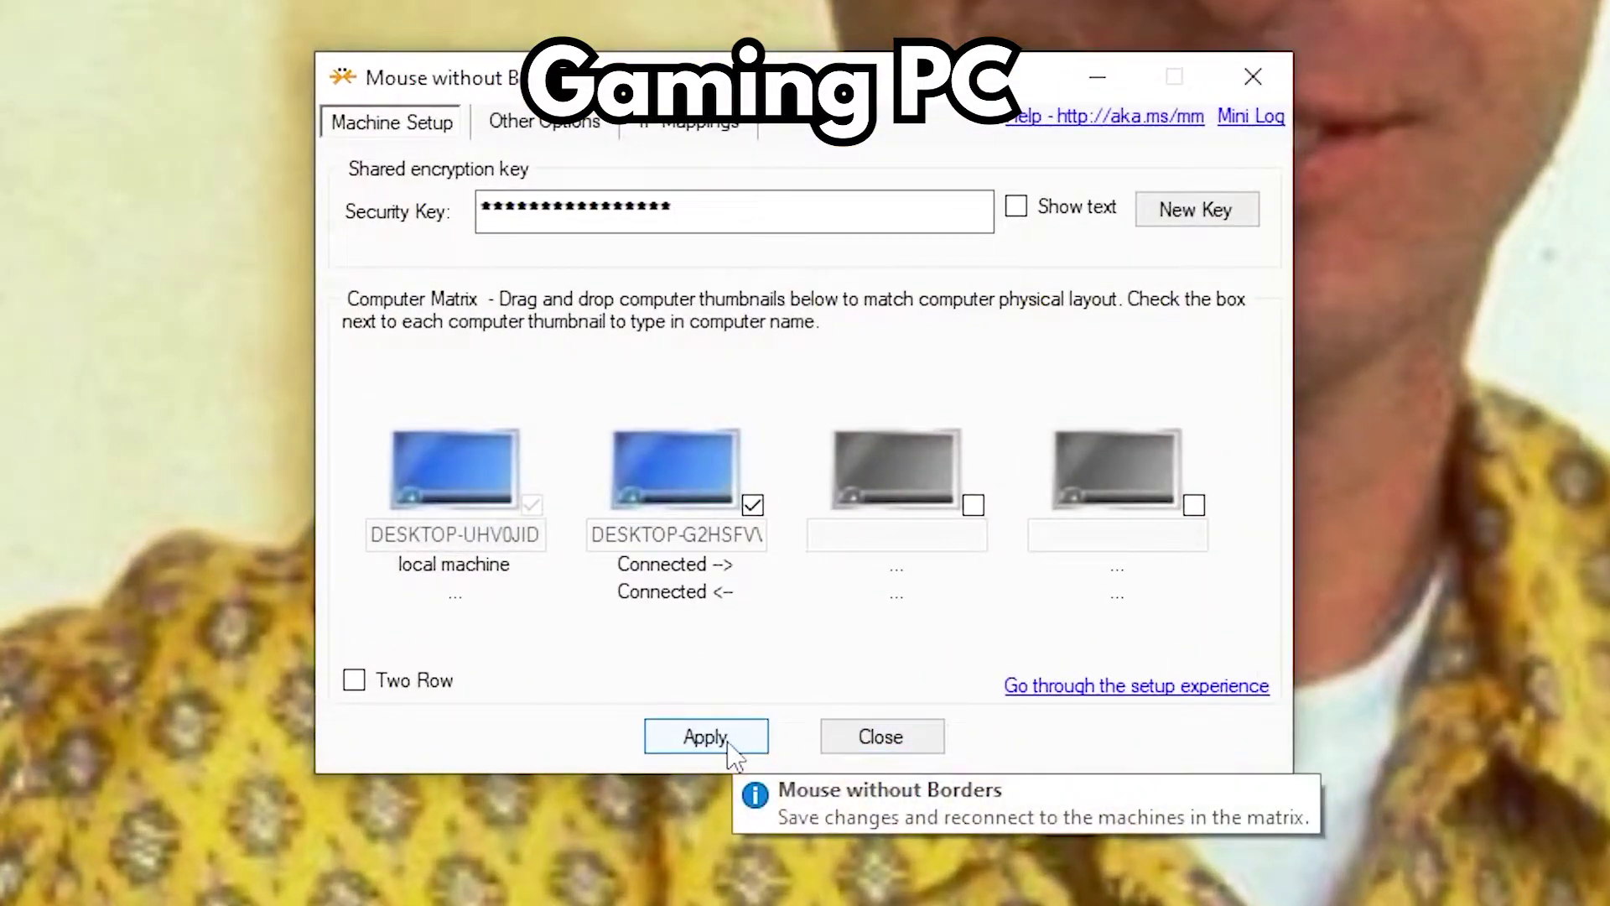
pyautogui.click(728, 743)
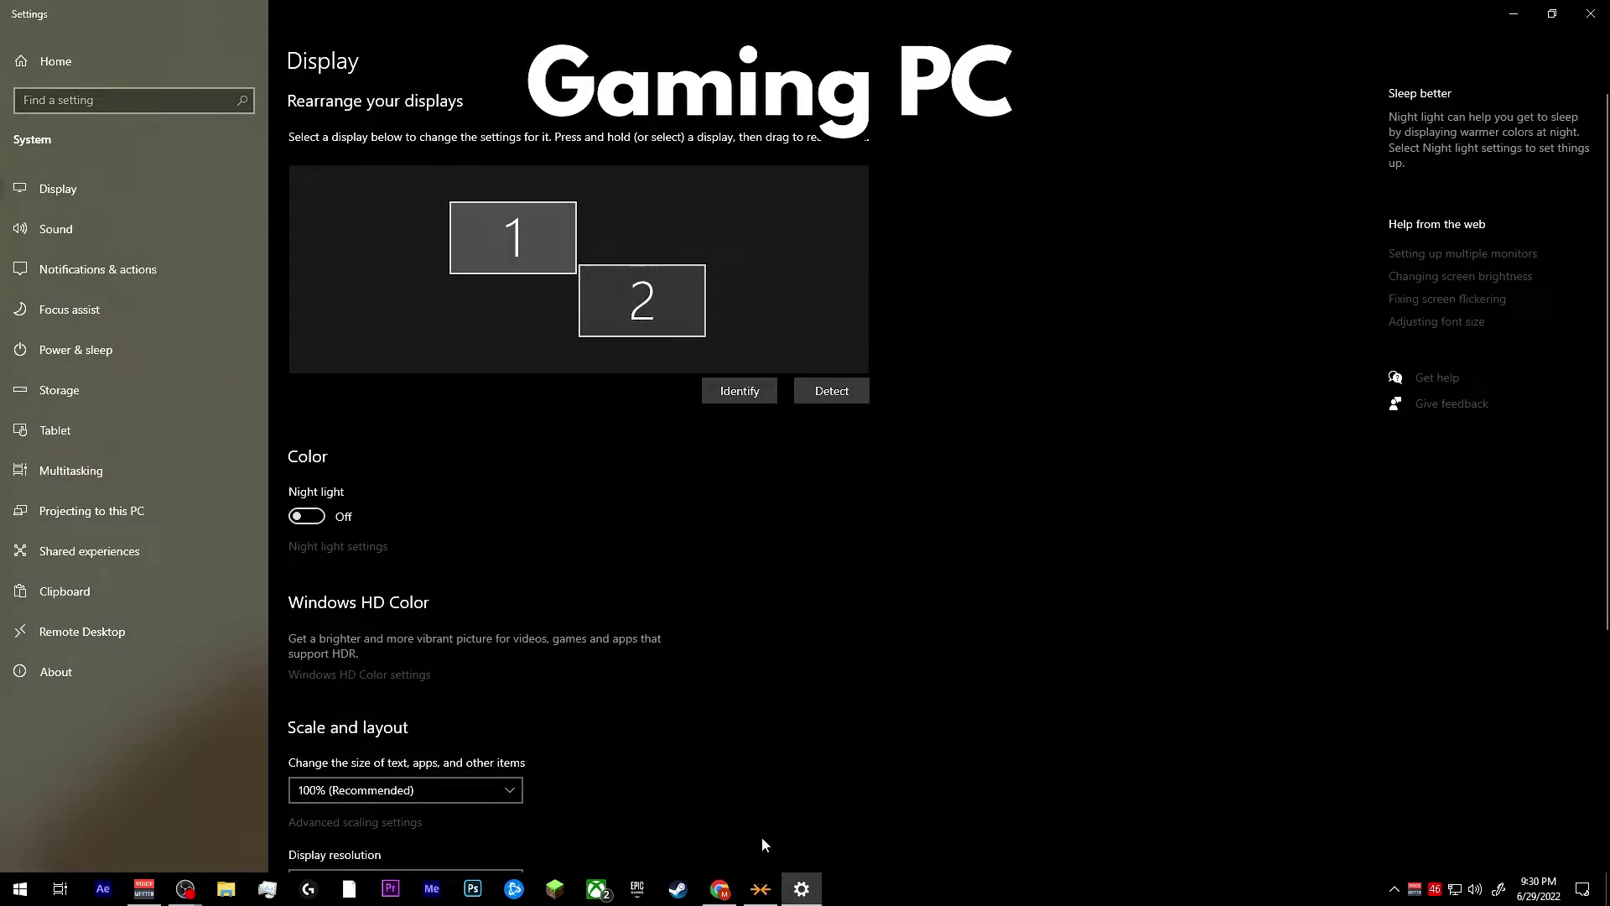
# Step: Move the local machine to slot two so the streaming PC sits left, apply, and close
pyautogui.click(760, 889)
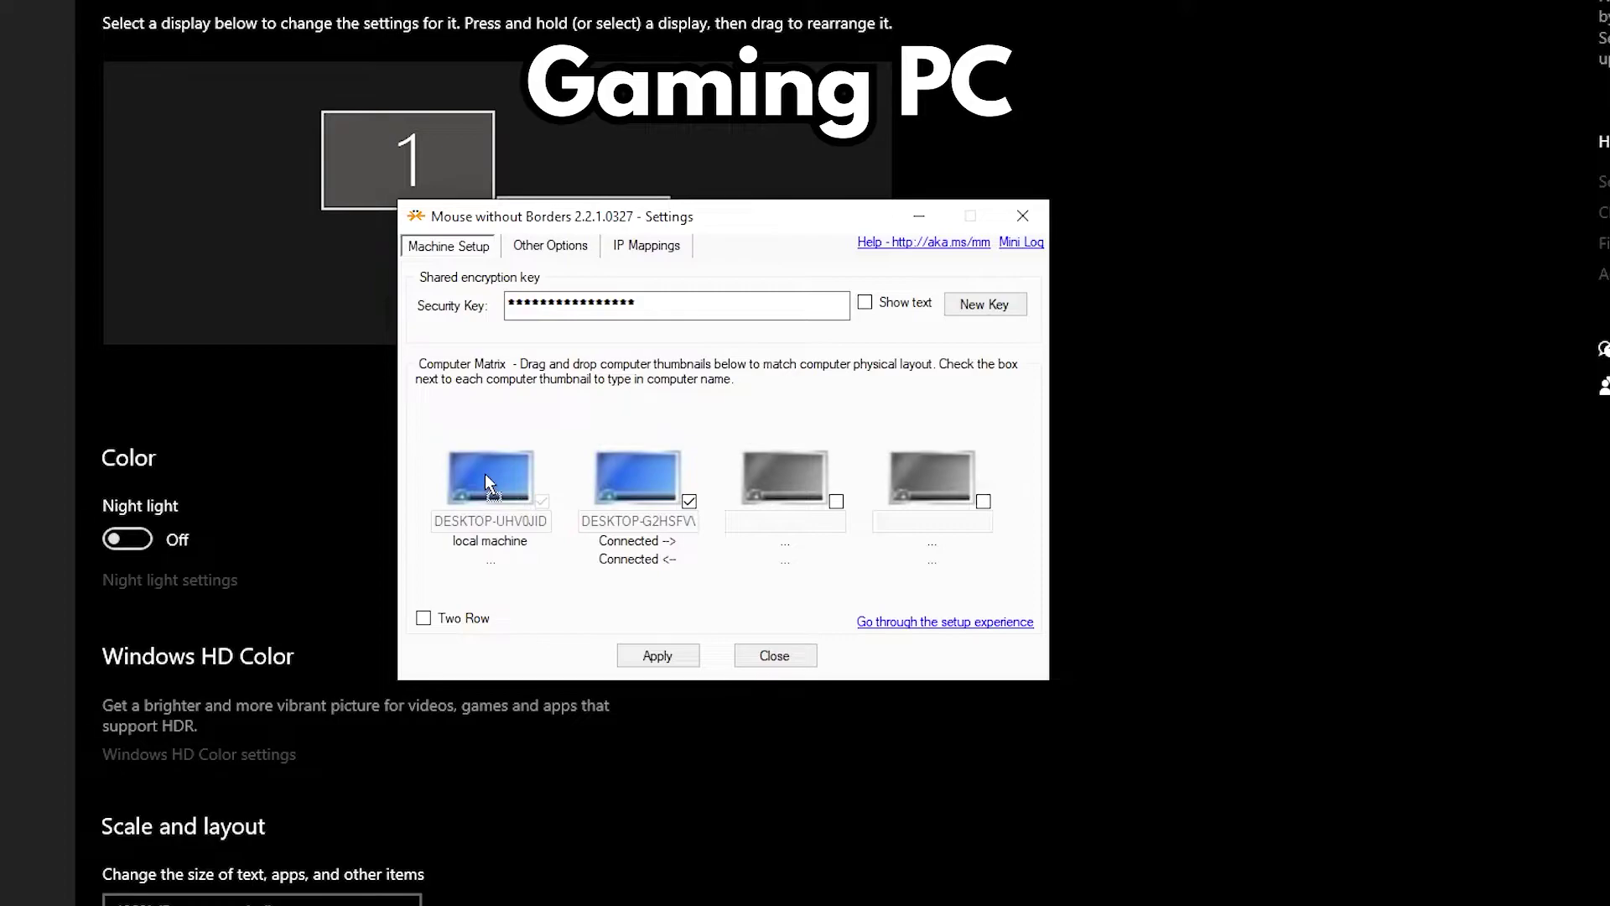
pyautogui.moveTo(485, 473); pyautogui.dragTo(641, 478)
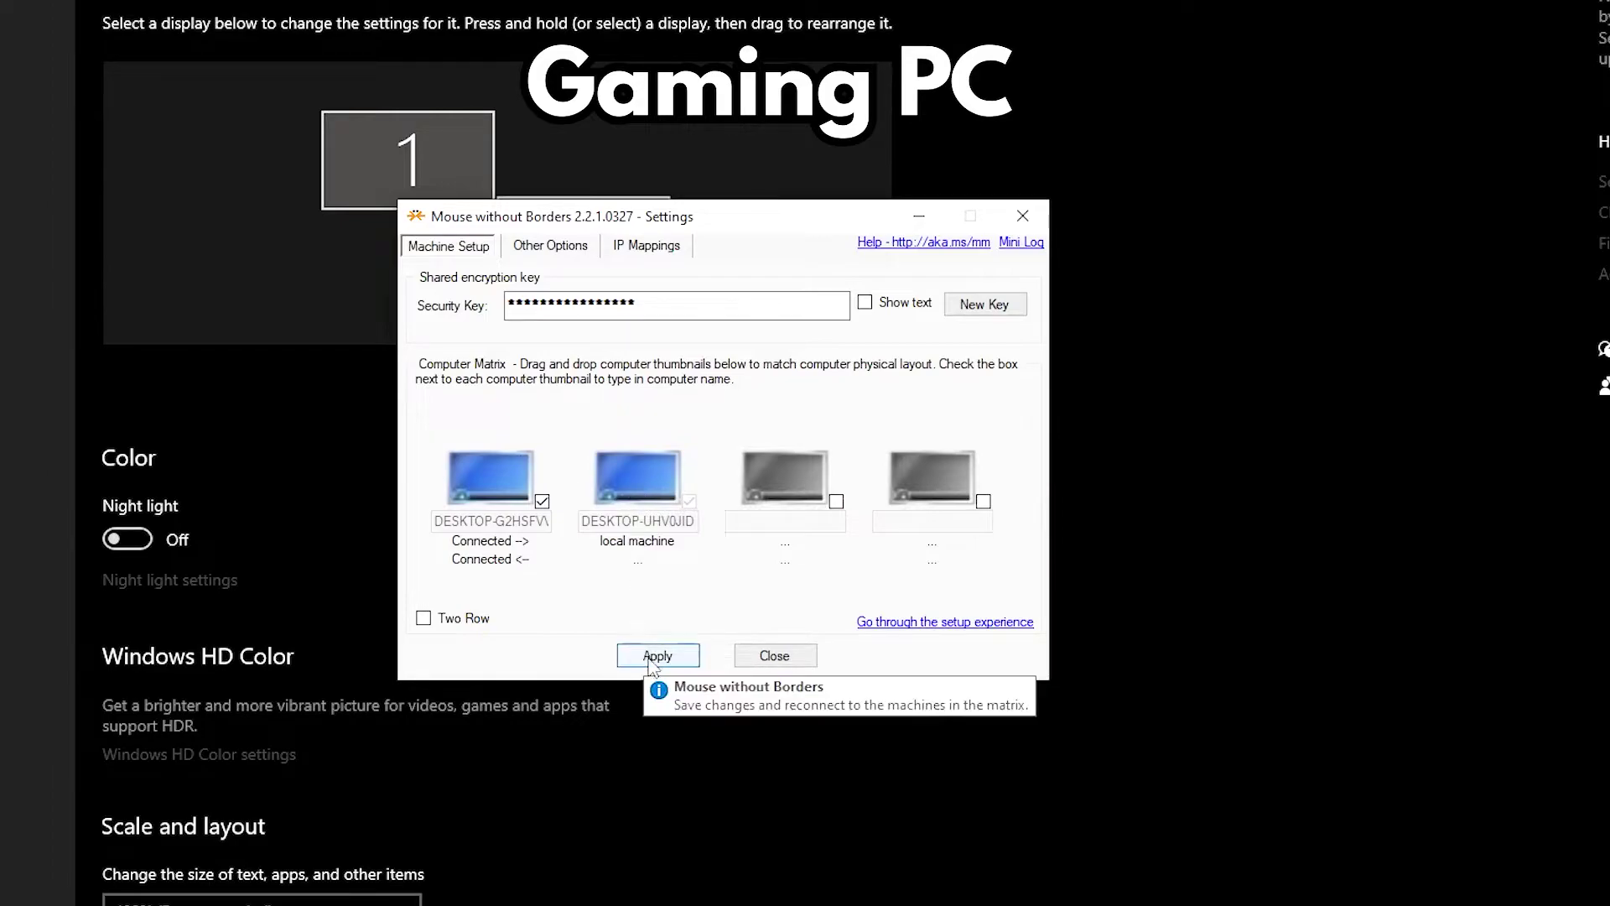
pyautogui.click(655, 658)
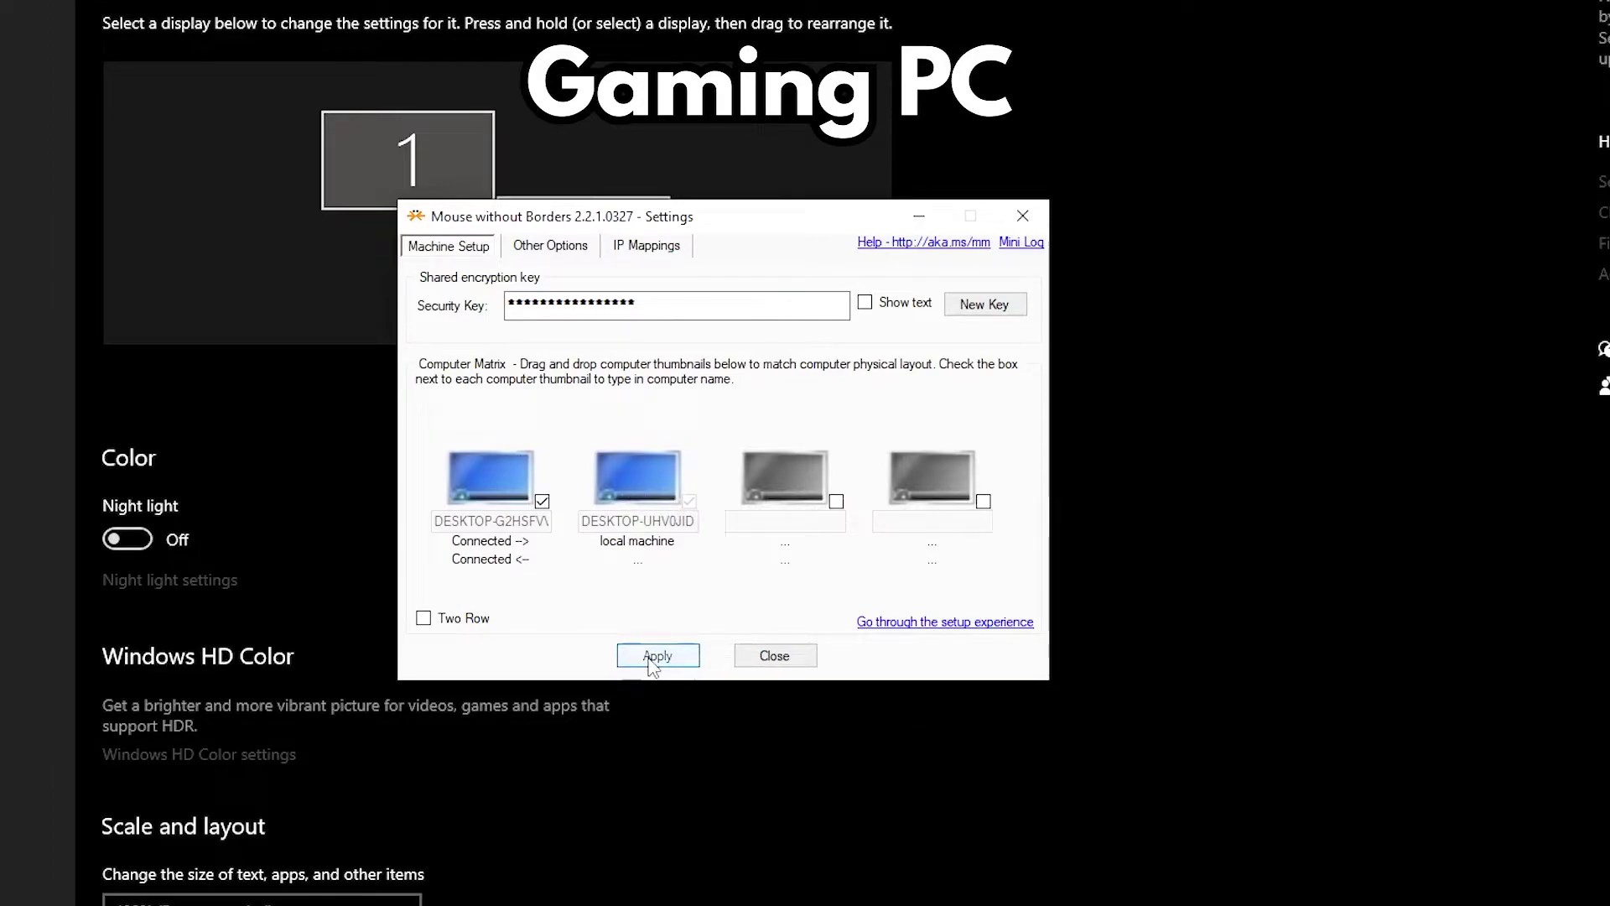
pyautogui.click(773, 657)
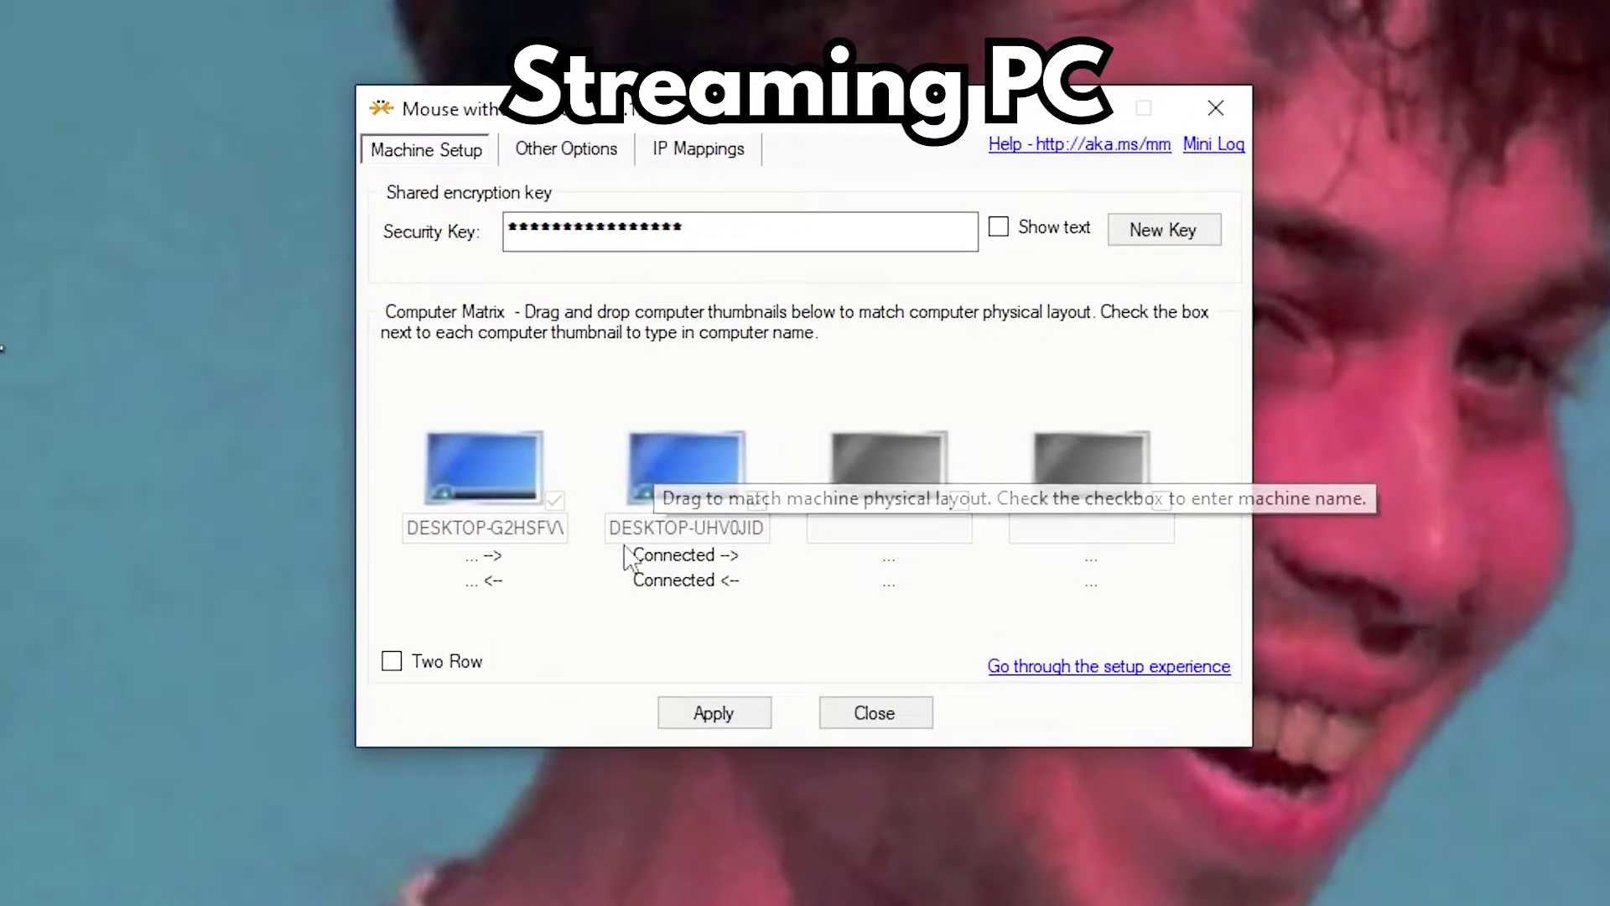
# Step: Apply the Machine Setup layout on the streaming PC and close its settings window
pyautogui.click(726, 717)
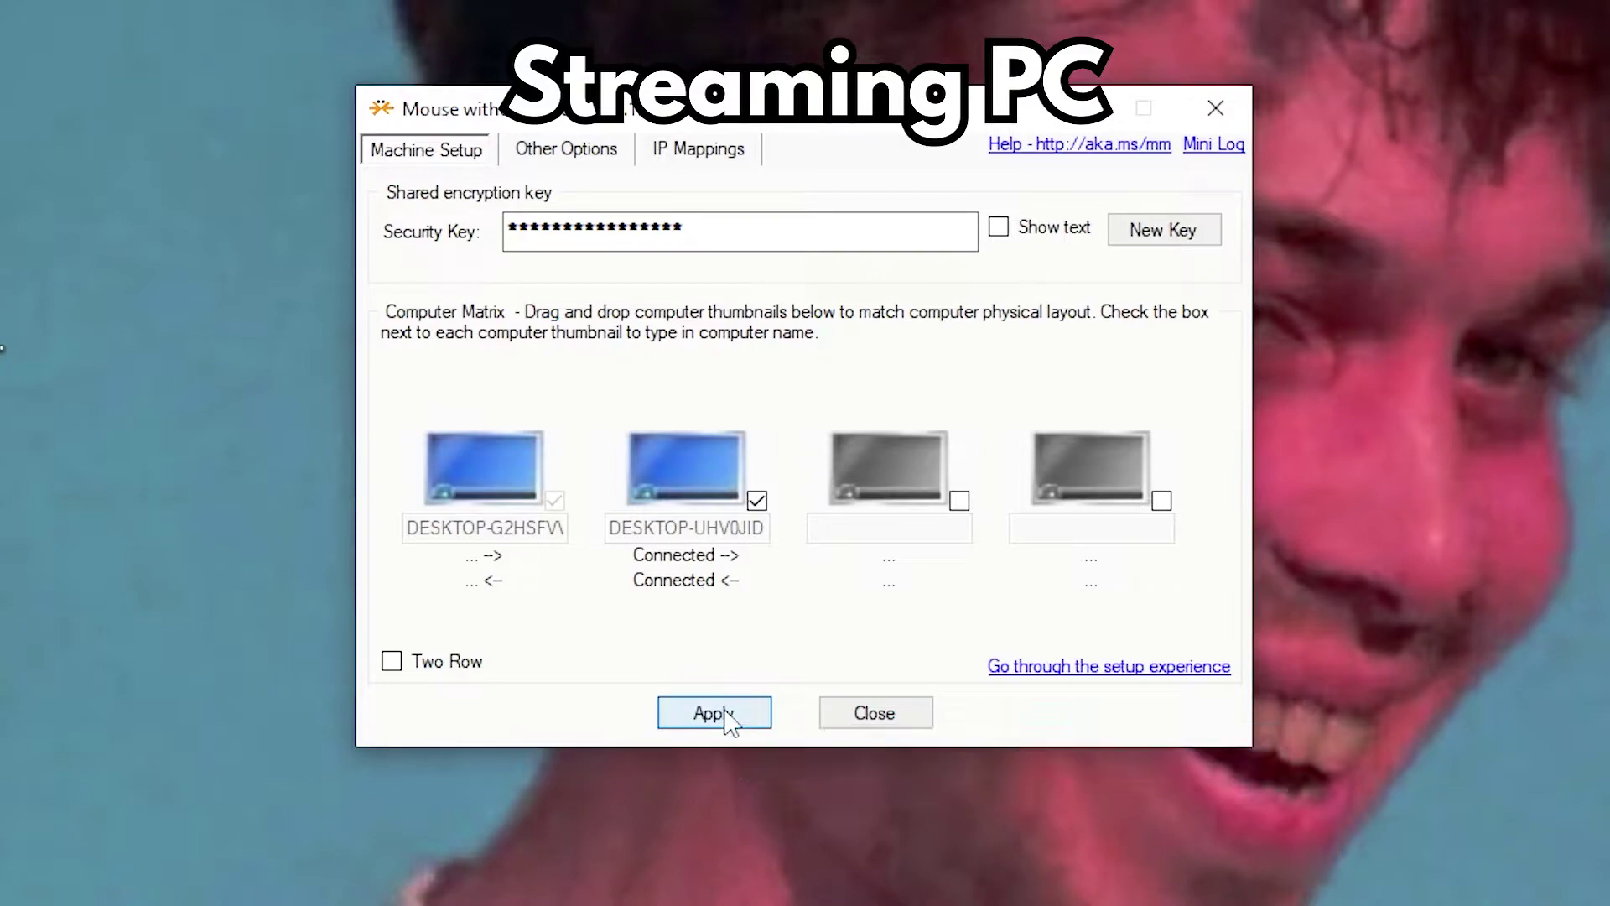
pyautogui.click(894, 713)
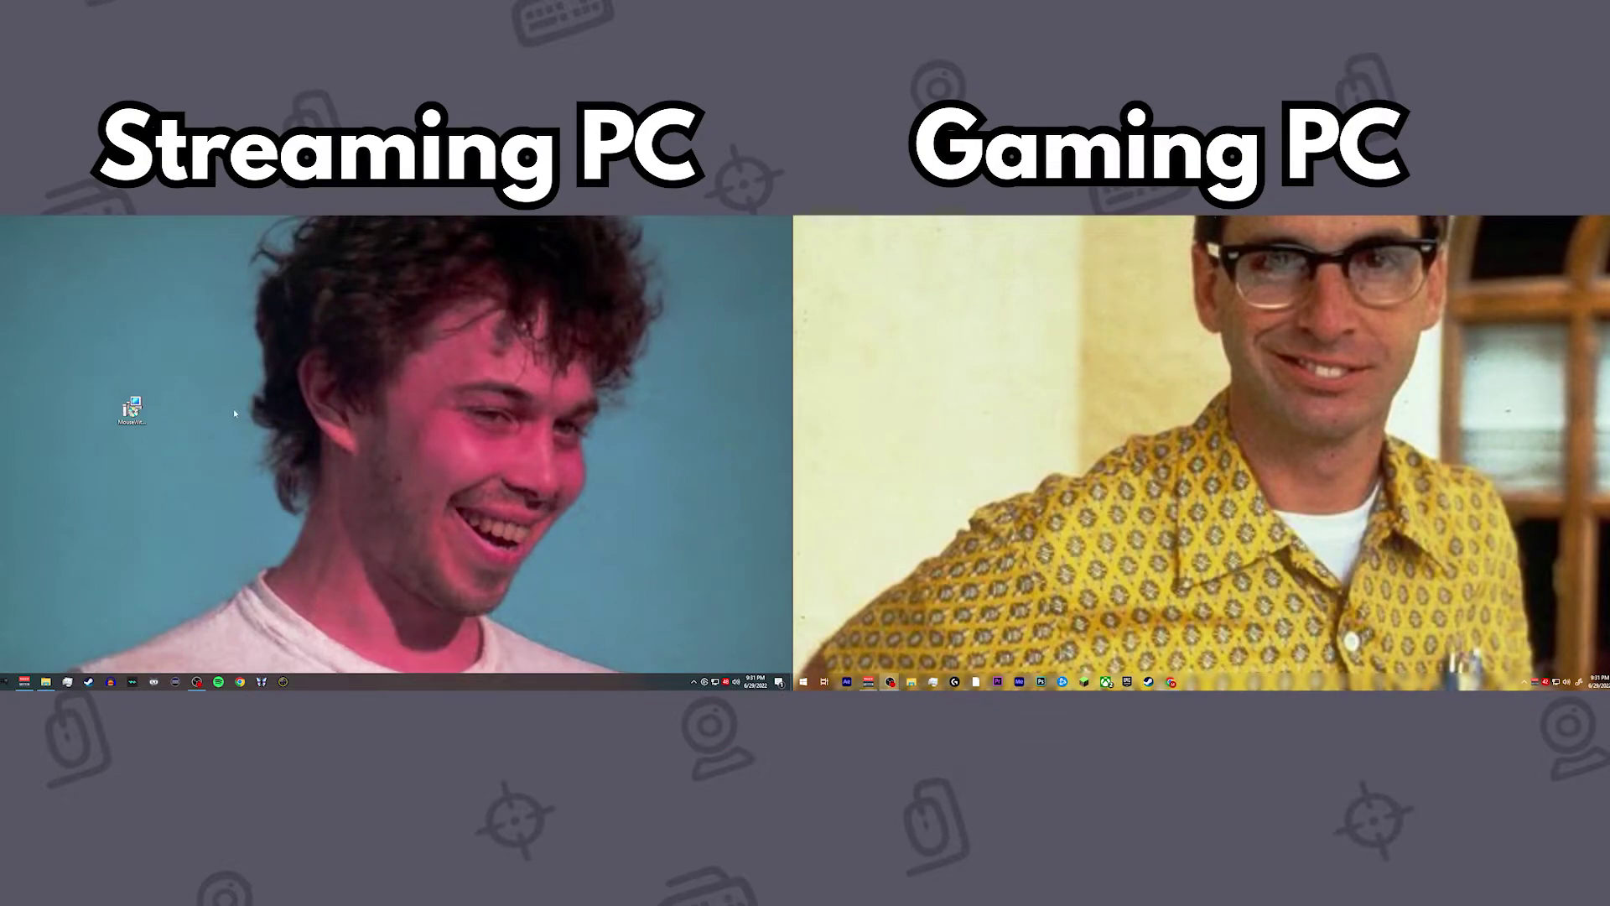
# Step: Recycle the installer, search Google for 'ouaisyefdouHGDOFIHsgbdfoljhabsdf', then close Chrome
pyautogui.moveTo(131, 408); pyautogui.dragTo(5, 248)
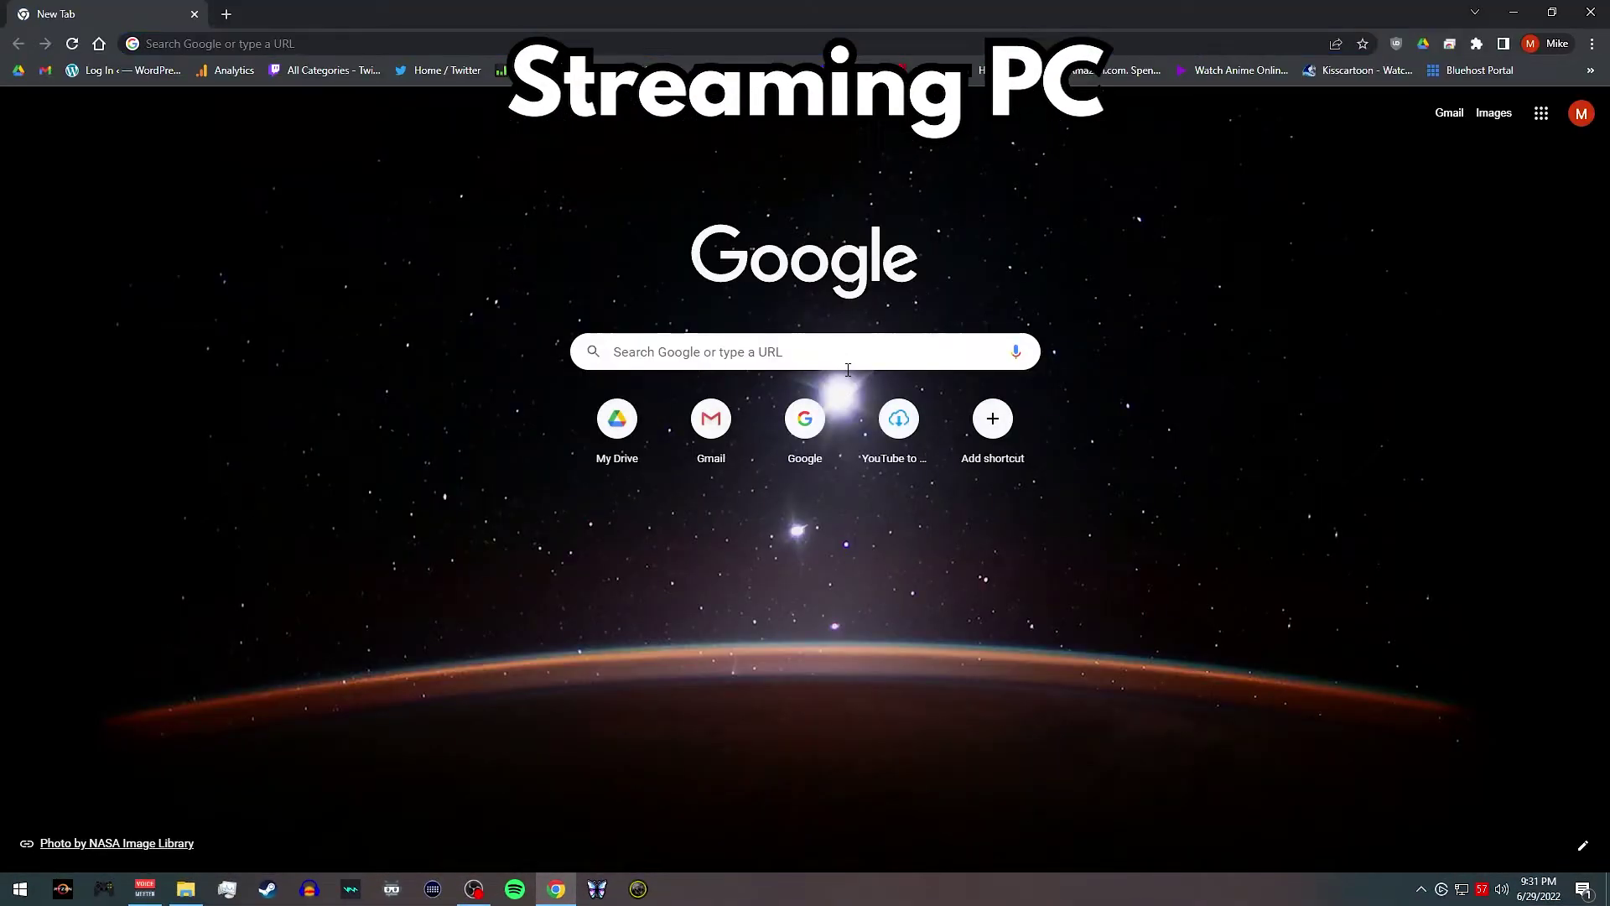
pyautogui.click(838, 363)
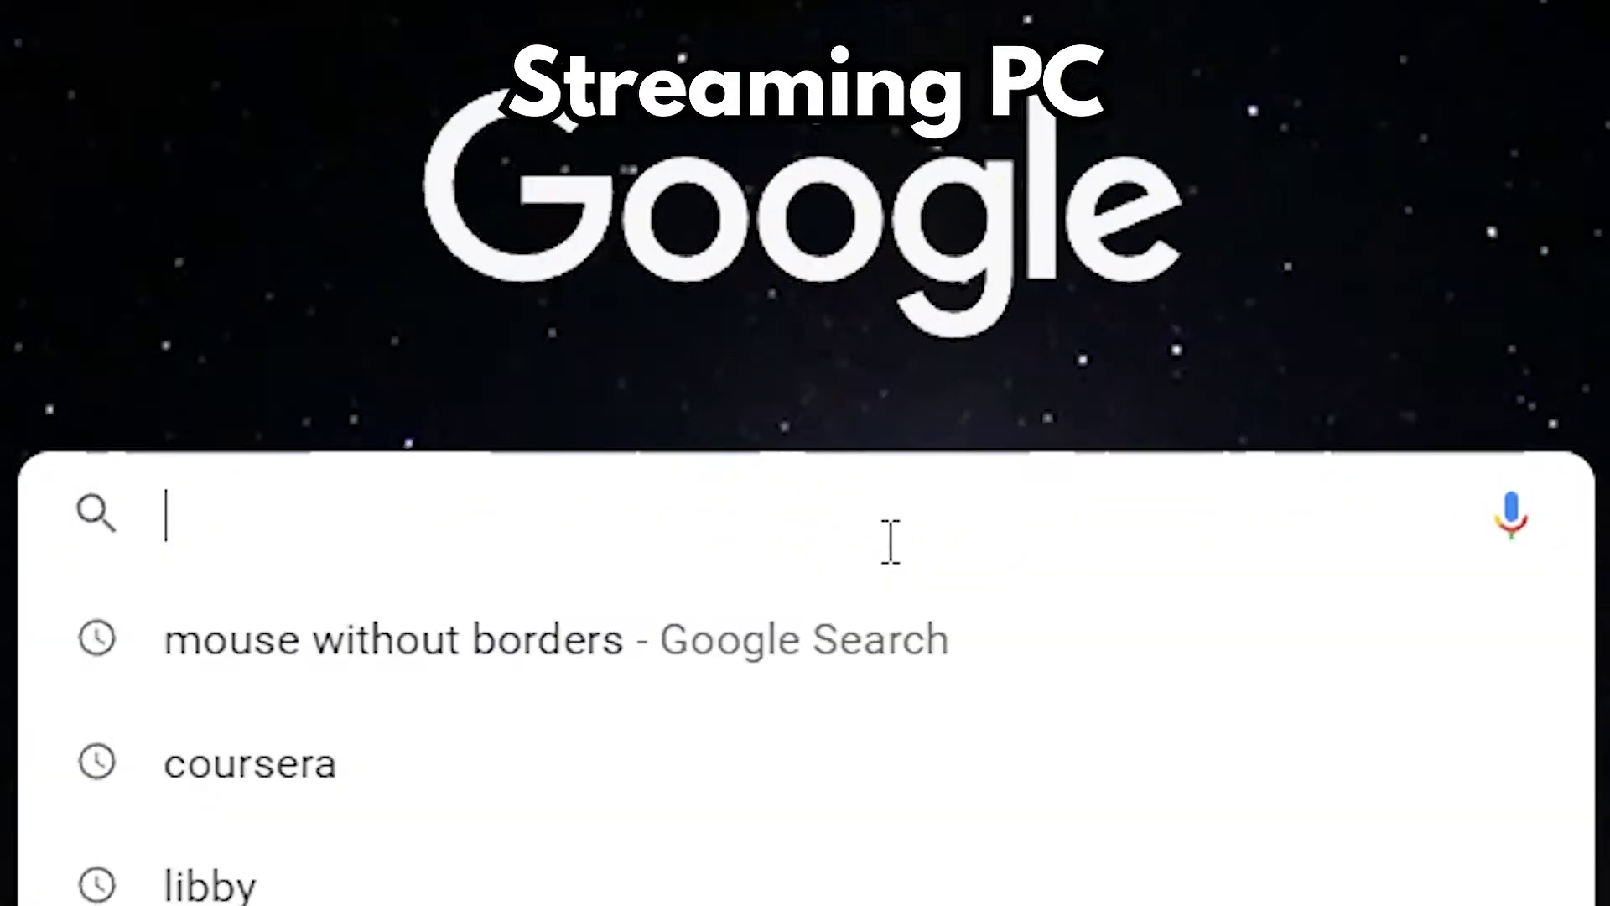
pyautogui.write('ouaisyefdouHGDOFIHsgbdfoljhabsdf')
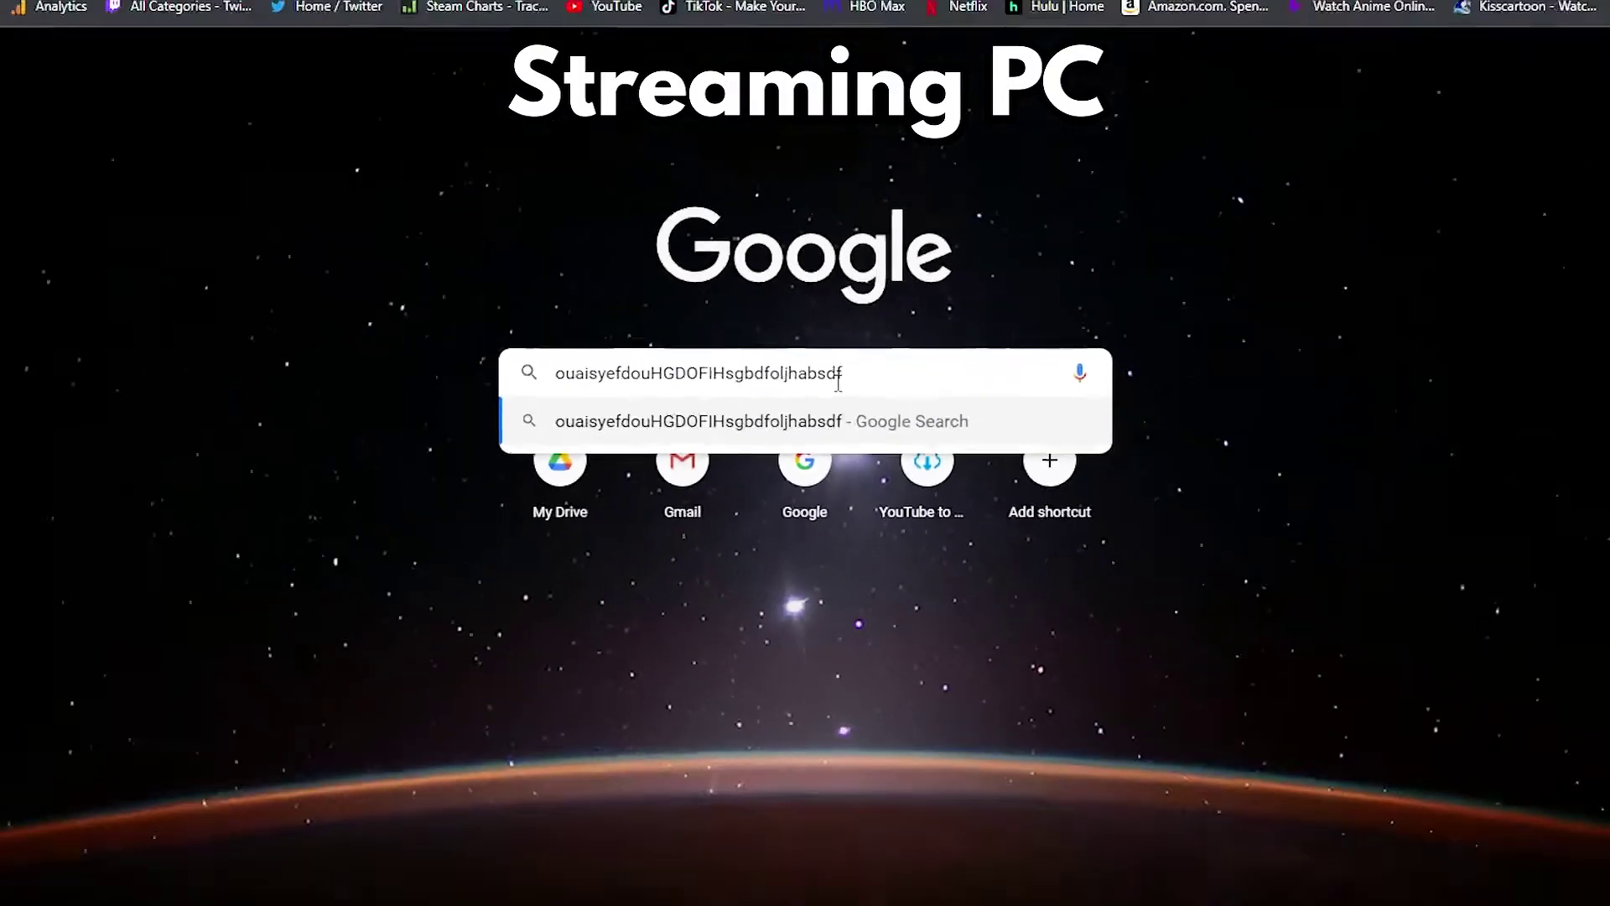
pyautogui.press('Return')
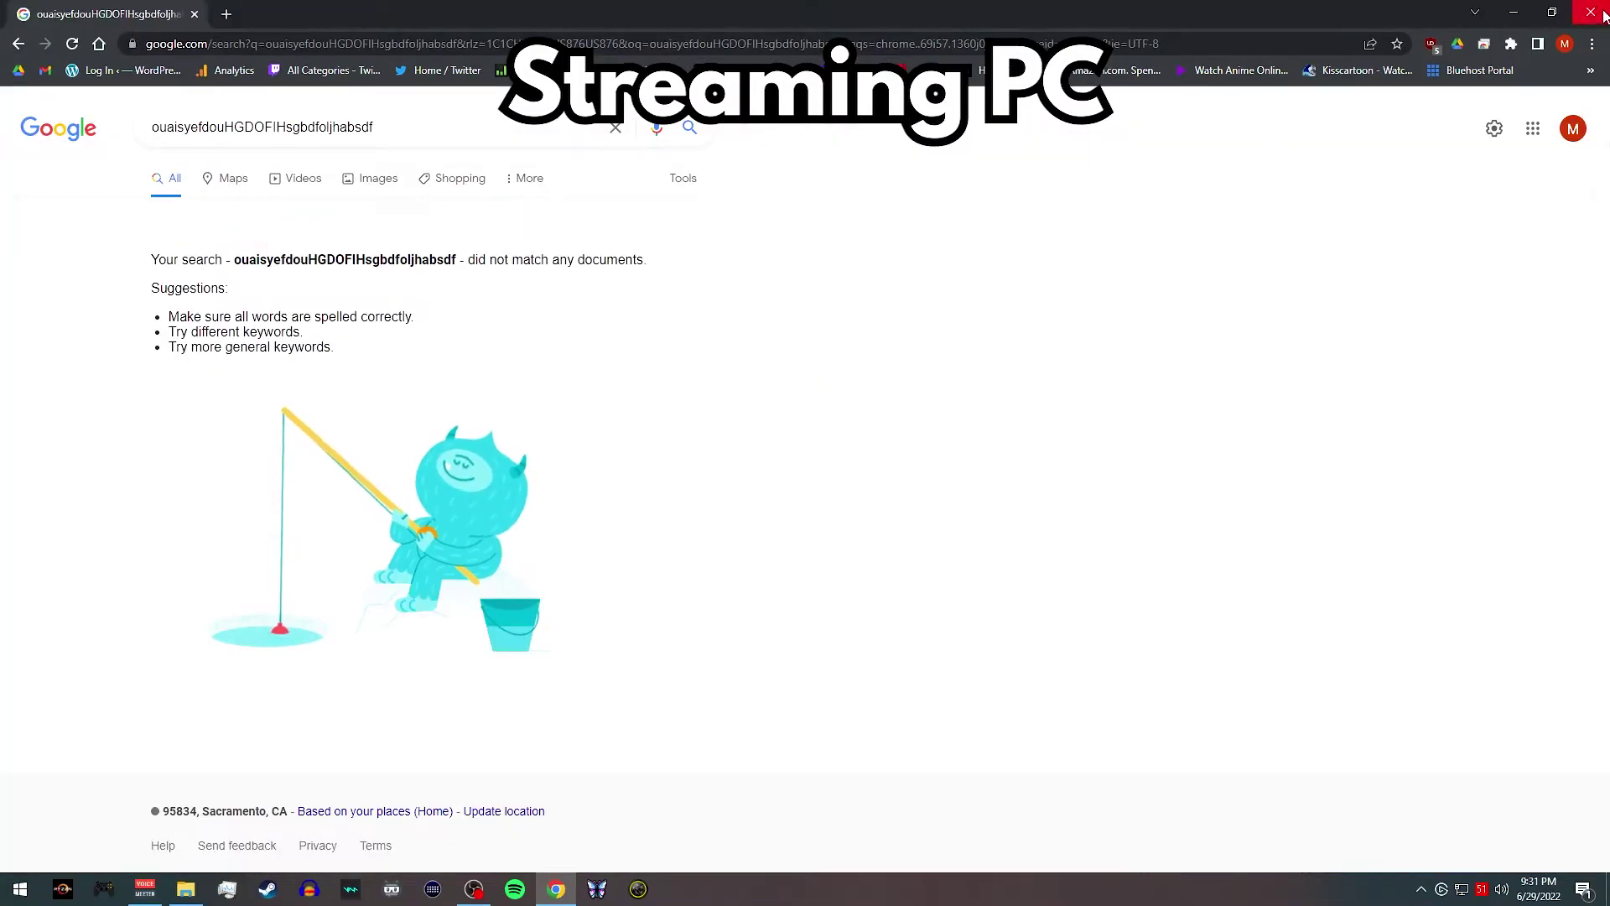
pyautogui.click(1591, 11)
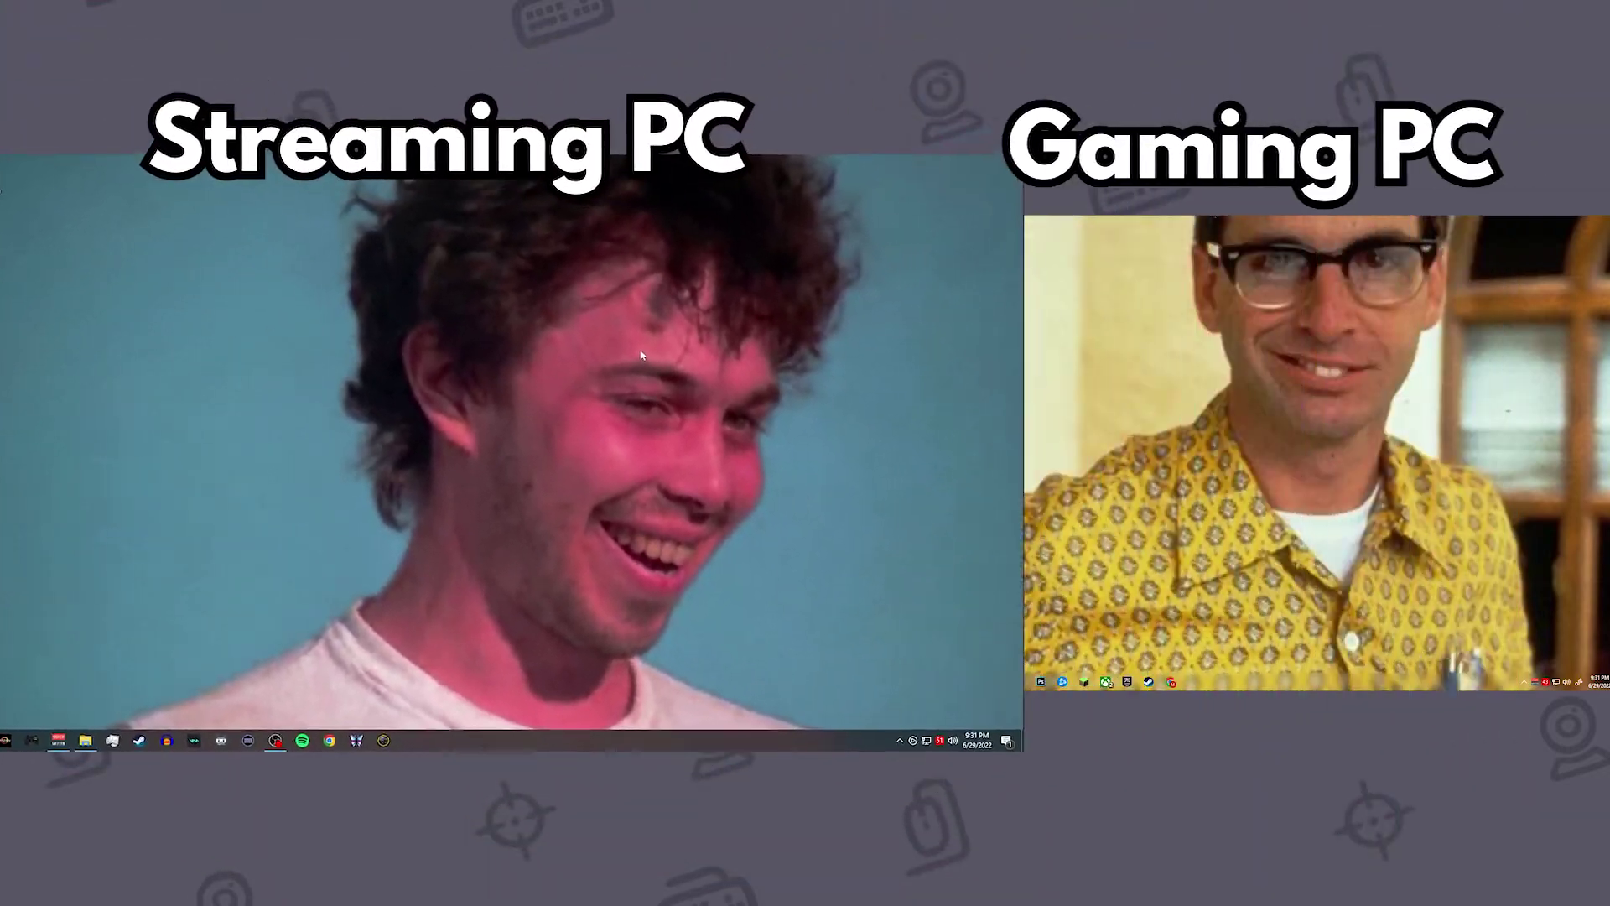
# Step: Drag the image from the gaming desktop to the streaming PC, then onto its desktop from MouseWithoutBorders
pyautogui.press('super')
pyautogui.press('super')
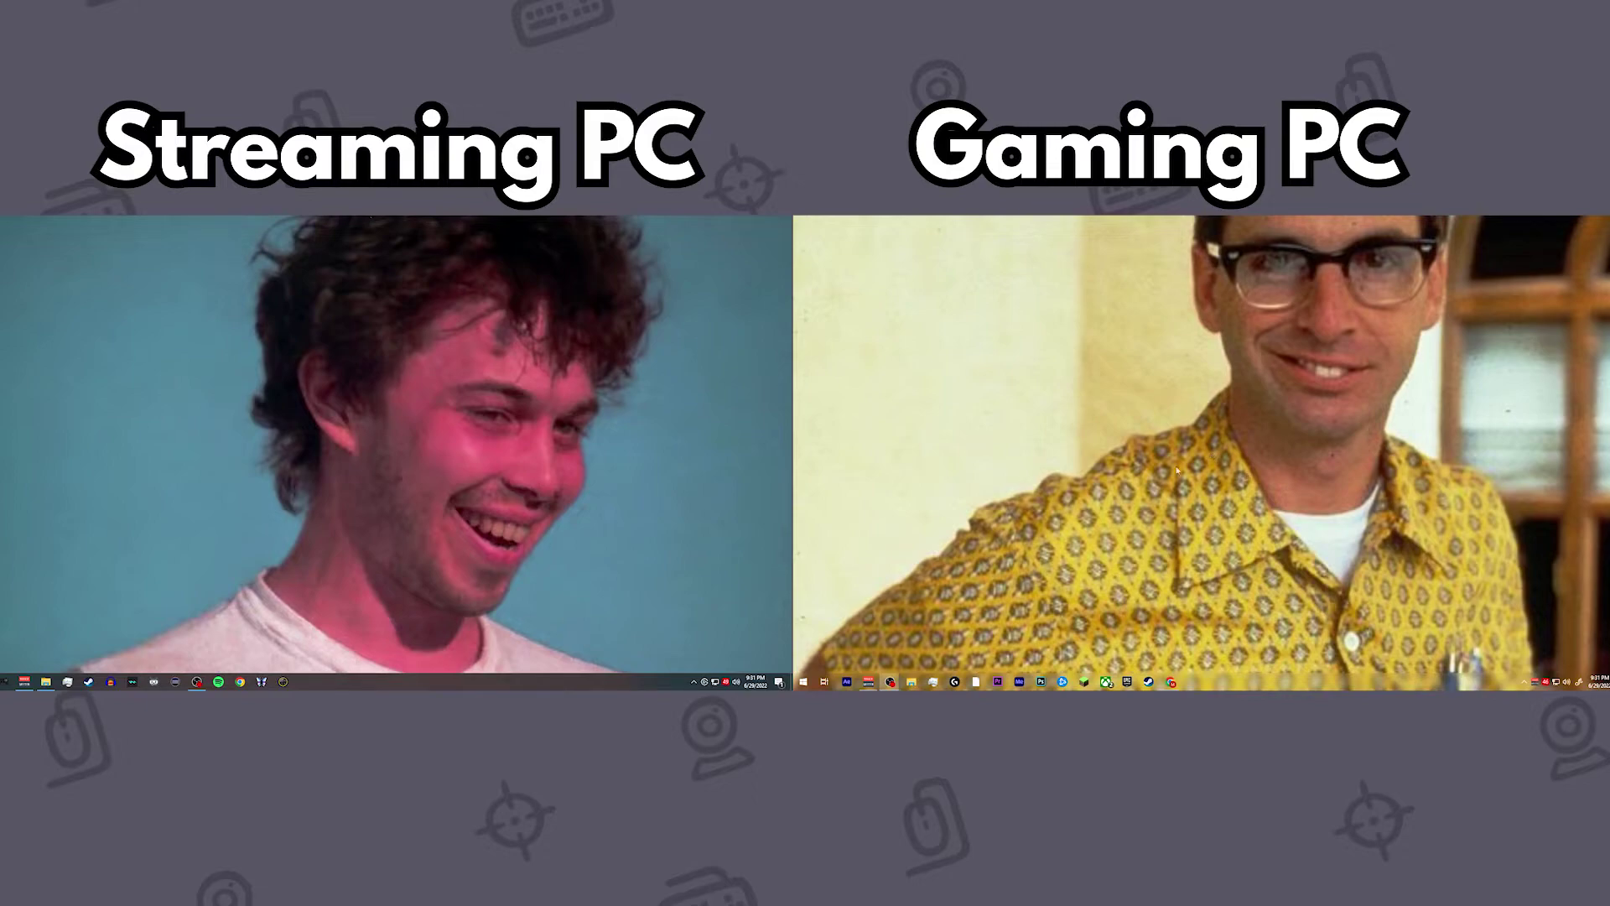
pyautogui.doubleClick(847, 388)
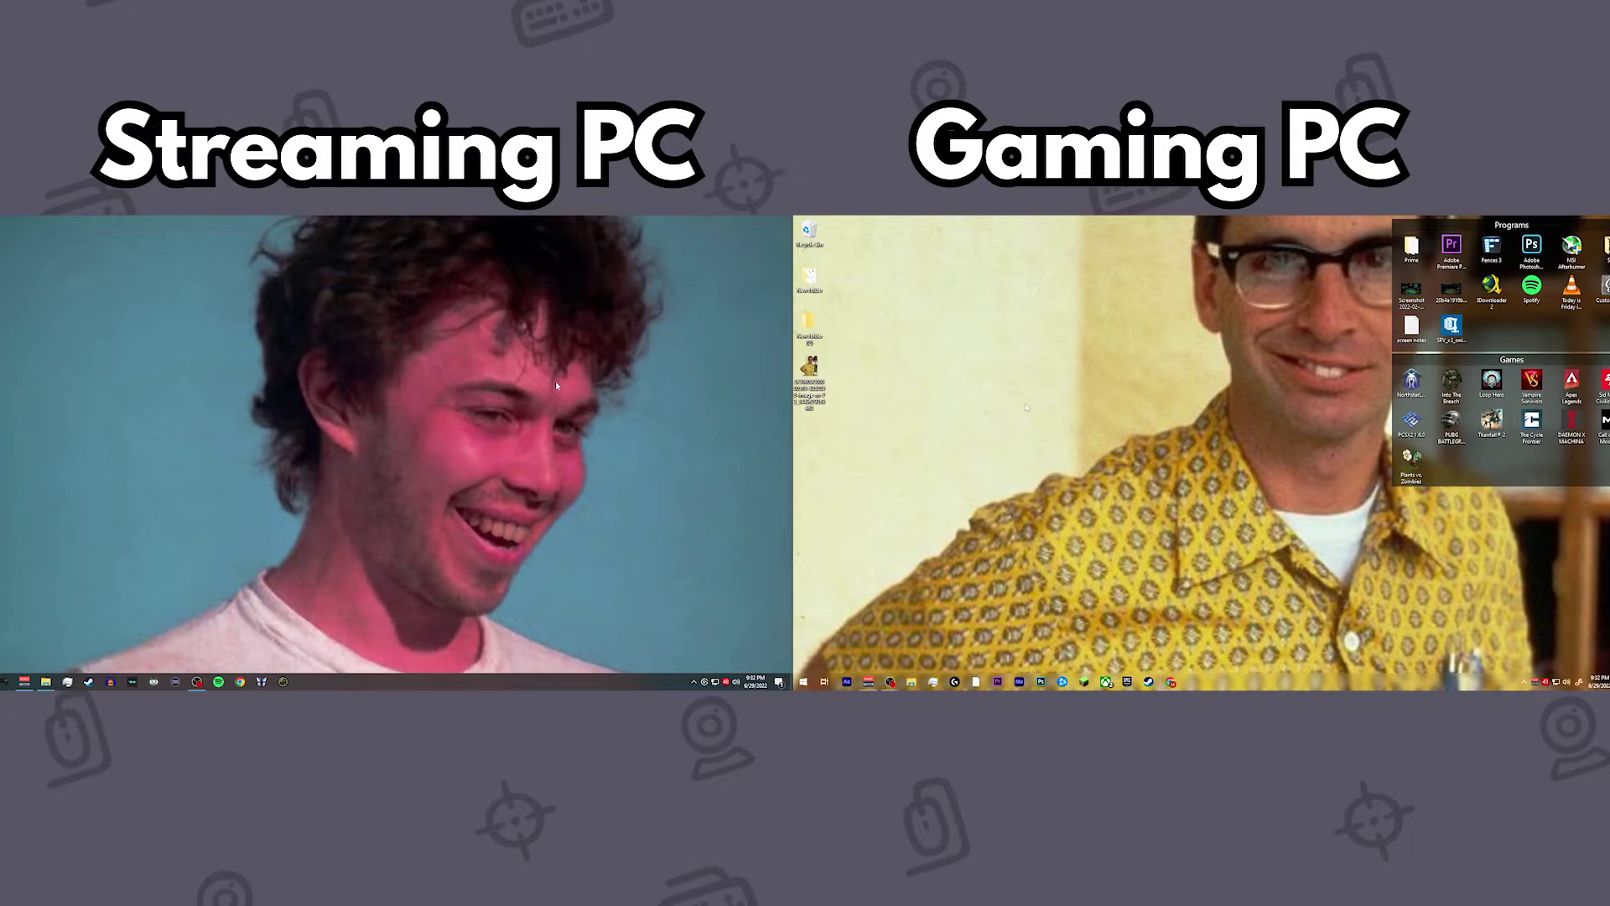
pyautogui.moveTo(809, 367); pyautogui.dragTo(980, 423)
pyautogui.moveTo(931, 415); pyautogui.dragTo(220, 406)
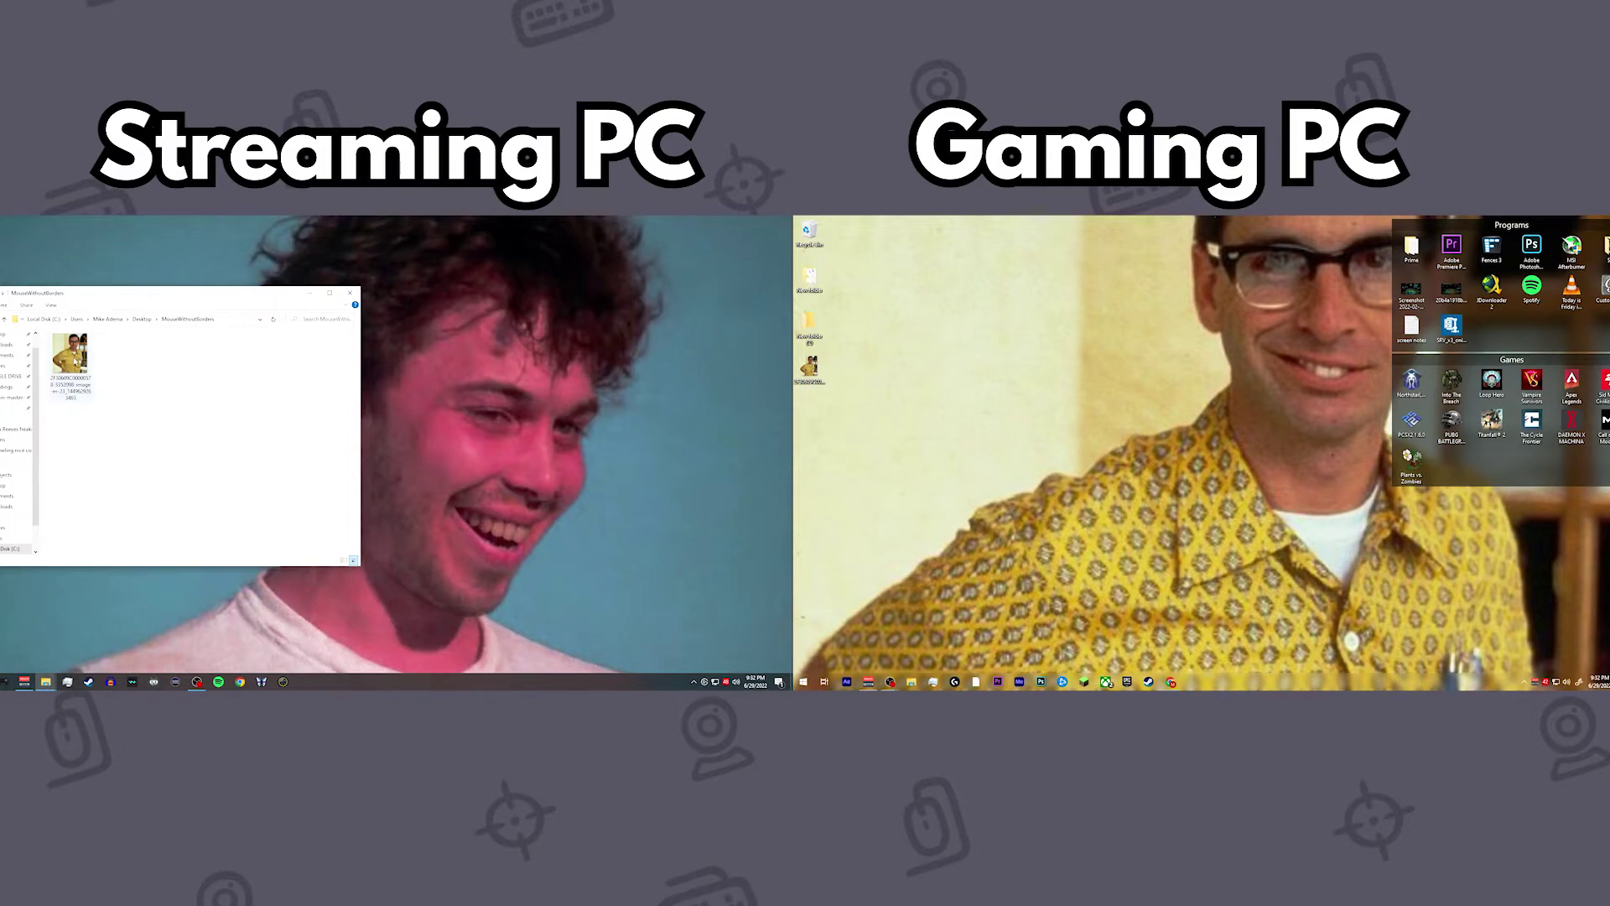
pyautogui.moveTo(74, 356); pyautogui.dragTo(407, 400)
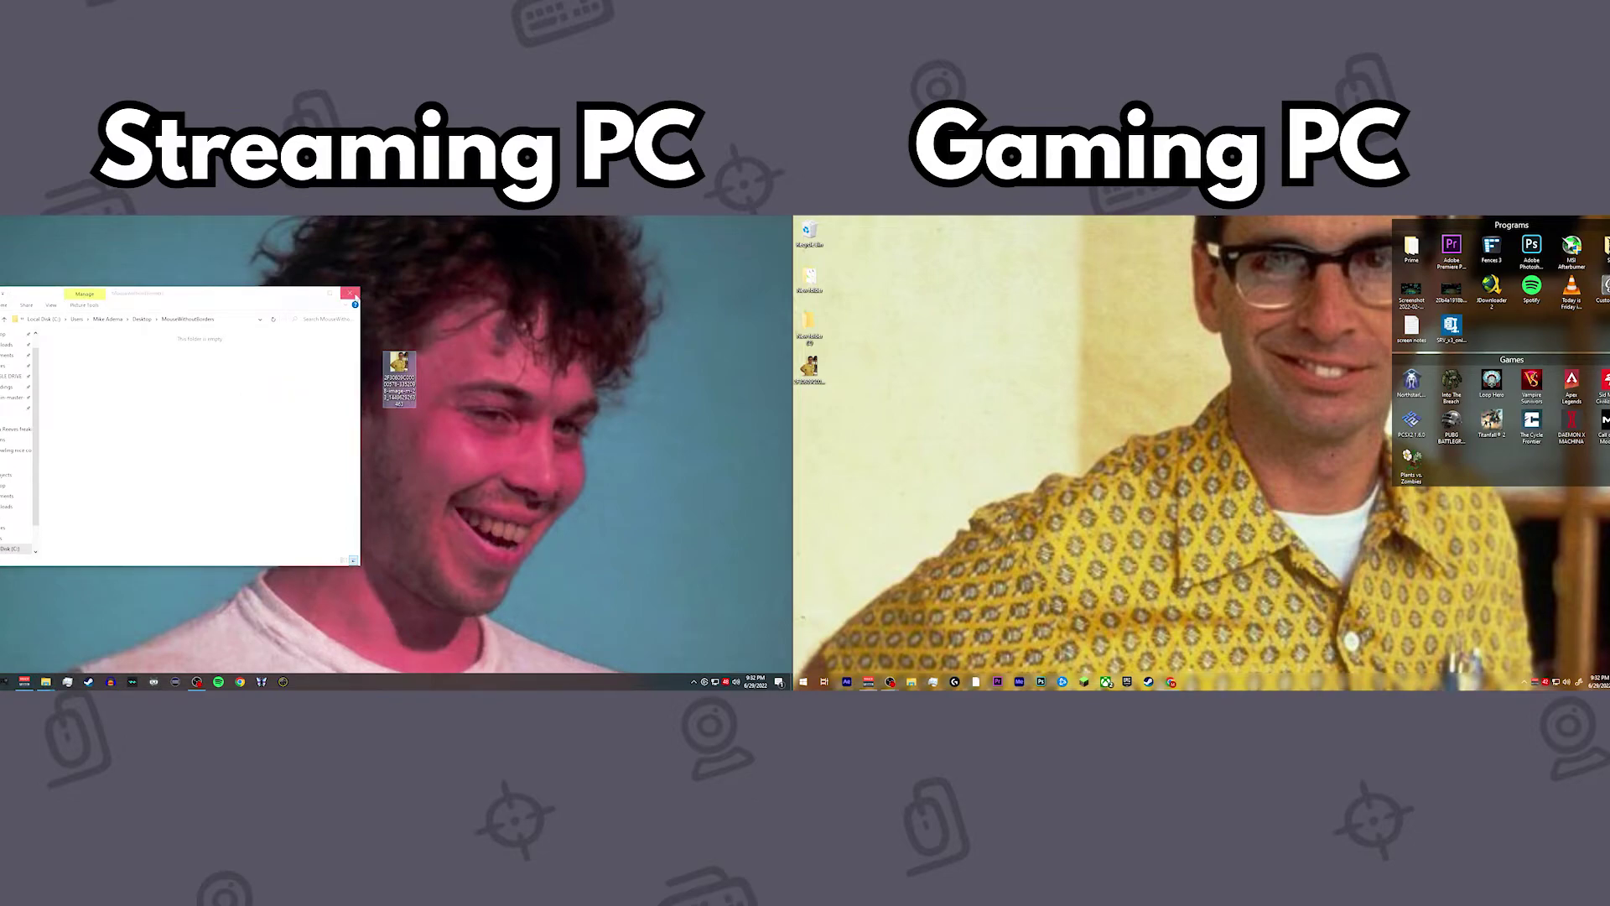
pyautogui.click(351, 293)
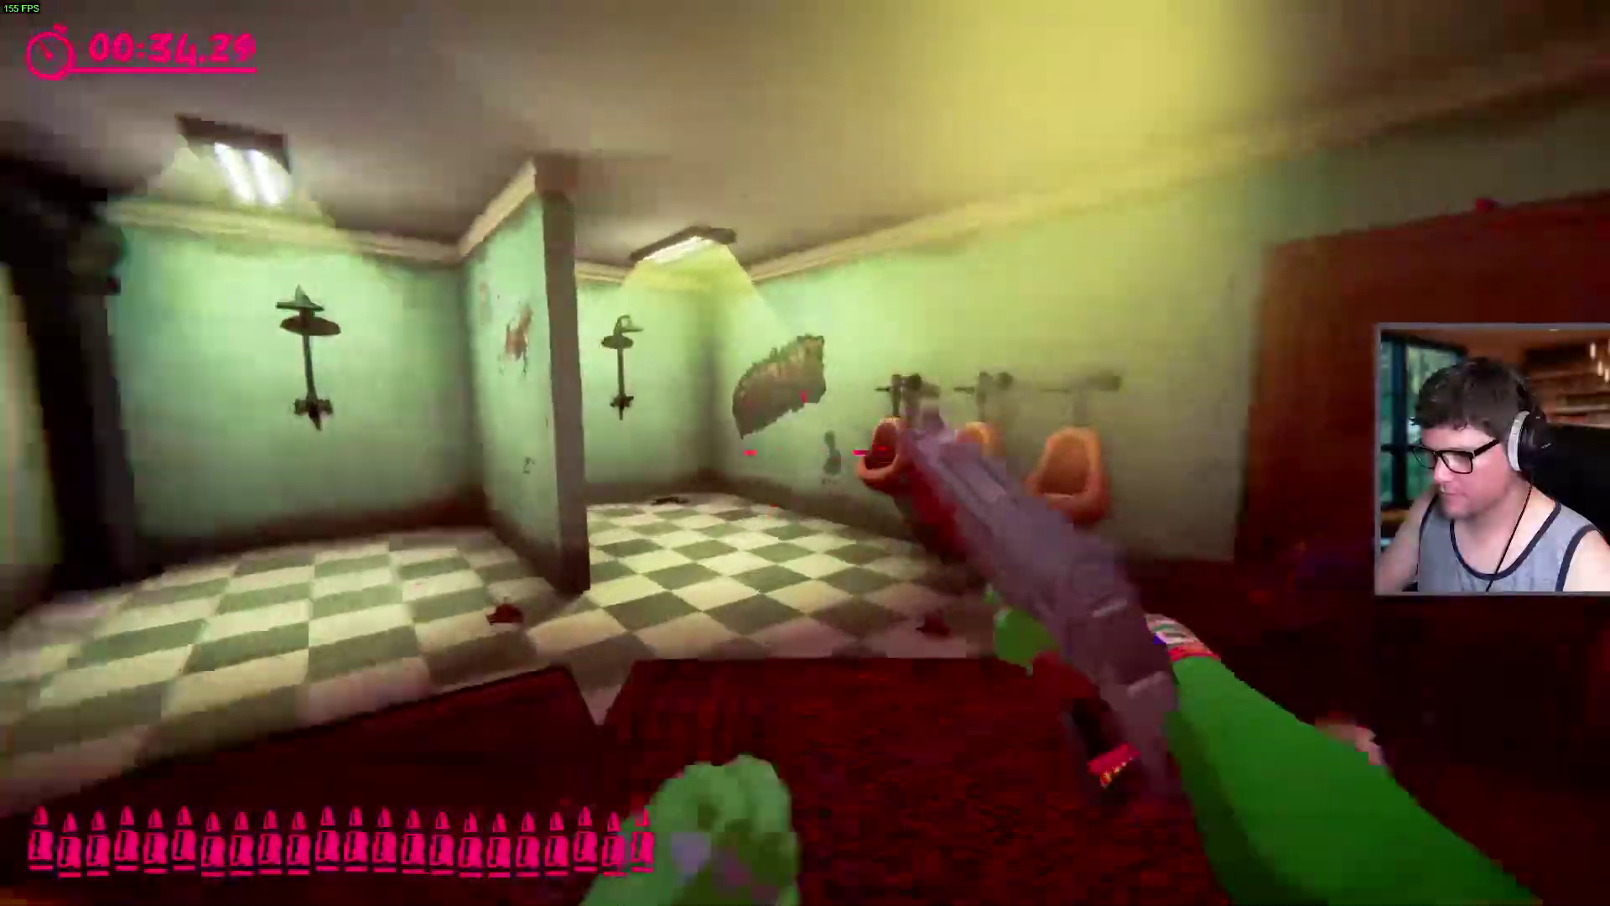